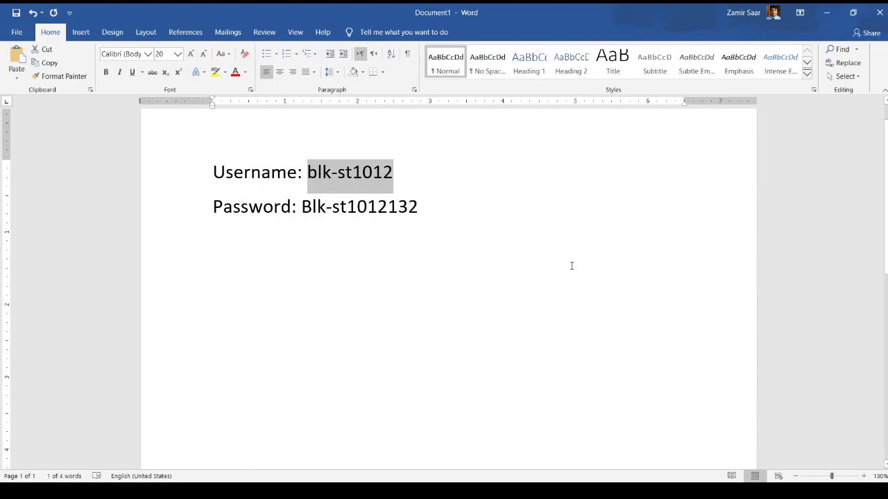
# Step: Switch to the browser and enter the account username on the Higher Education Learning Management System login page
pyautogui.hotkey('alt', 'Tab')
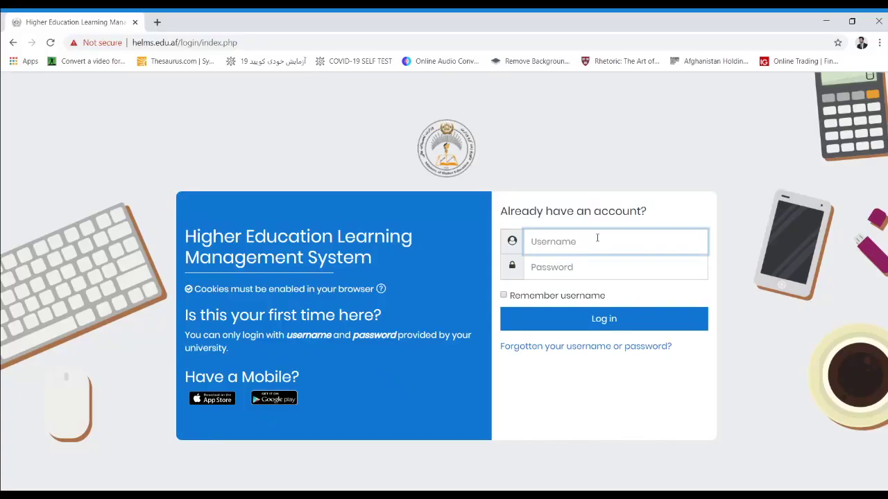
pyautogui.write('blk-st1012')
pyautogui.click(585, 266)
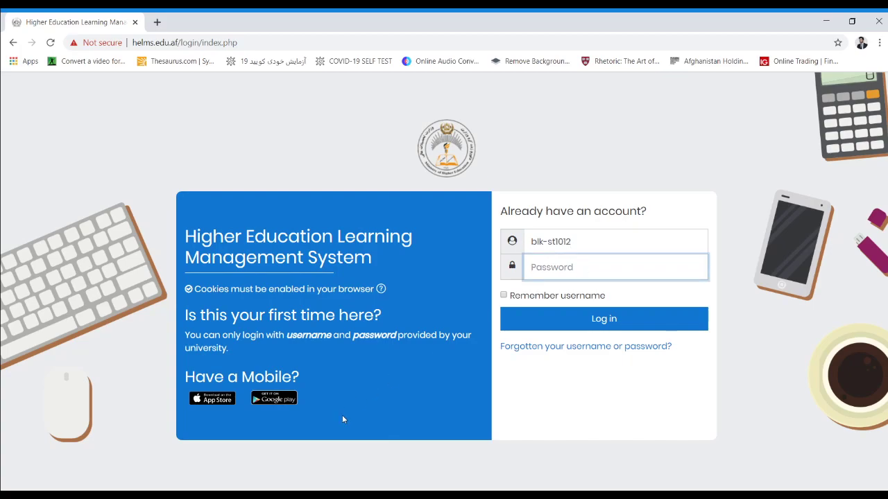
# Step: Copy the account password from the Word document into the login page's password field and log in
pyautogui.hotkey('alt', 'Tab')
pyautogui.moveTo(406, 210); pyautogui.dragTo(309, 206)
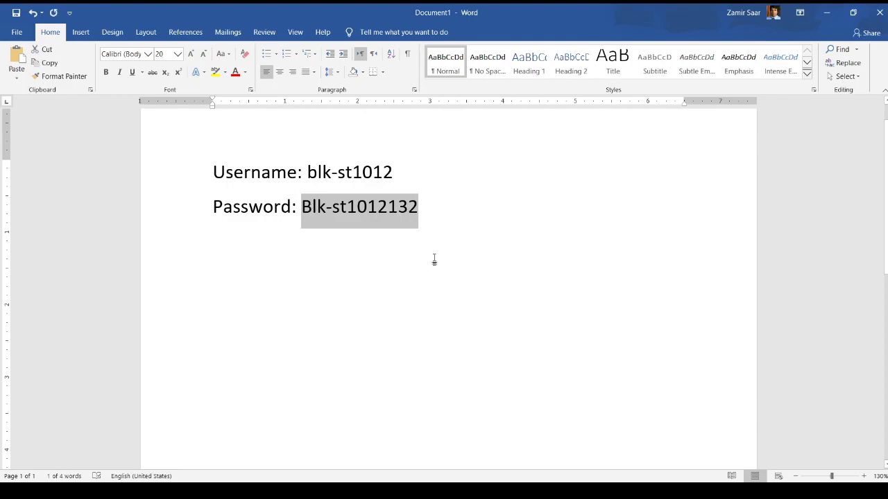
pyautogui.hotkey('ctrl', 'c')
pyautogui.hotkey('ctrl', 'c')
pyautogui.hotkey('ctrl', 'c')
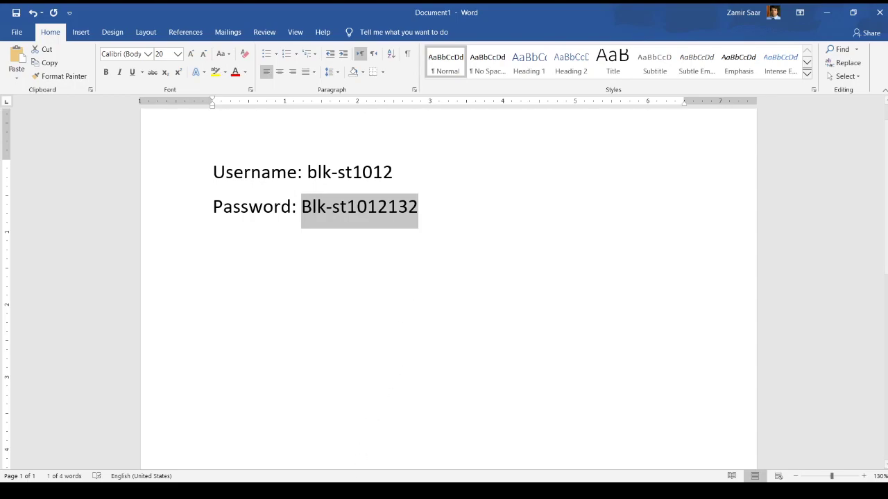
pyautogui.hotkey('alt', 'Tab')
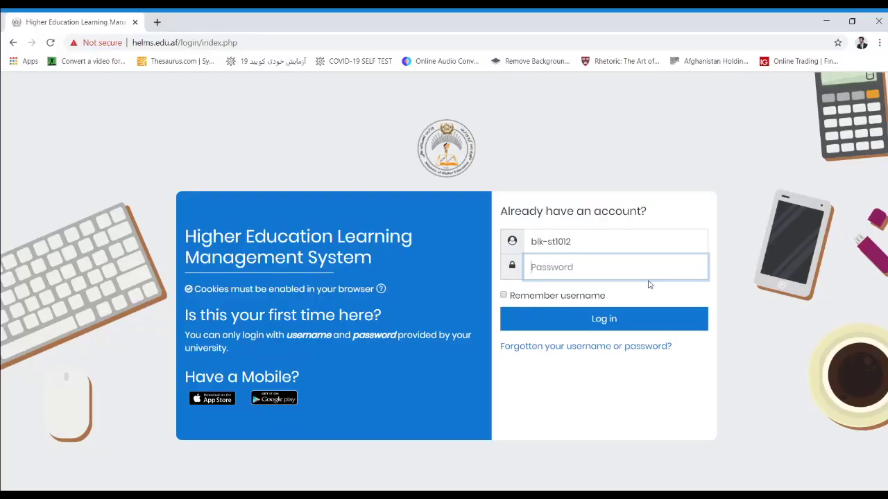
pyautogui.hotkey('ctrl', 'v')
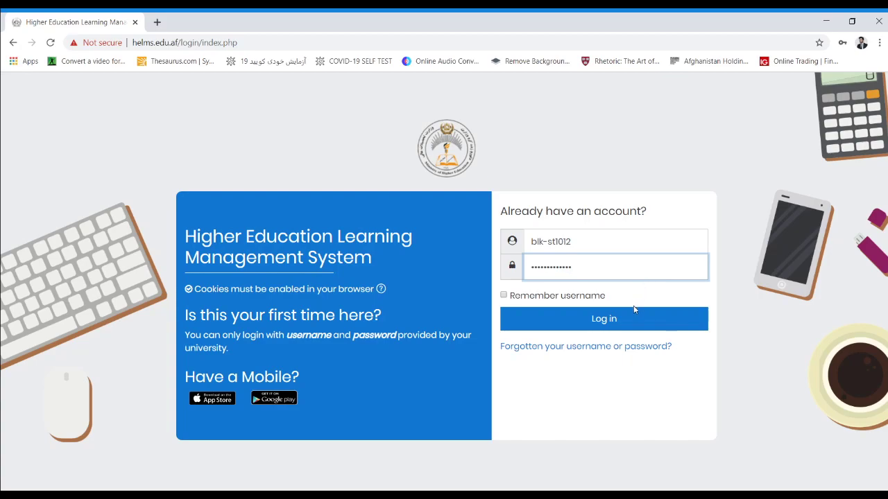
pyautogui.click(633, 322)
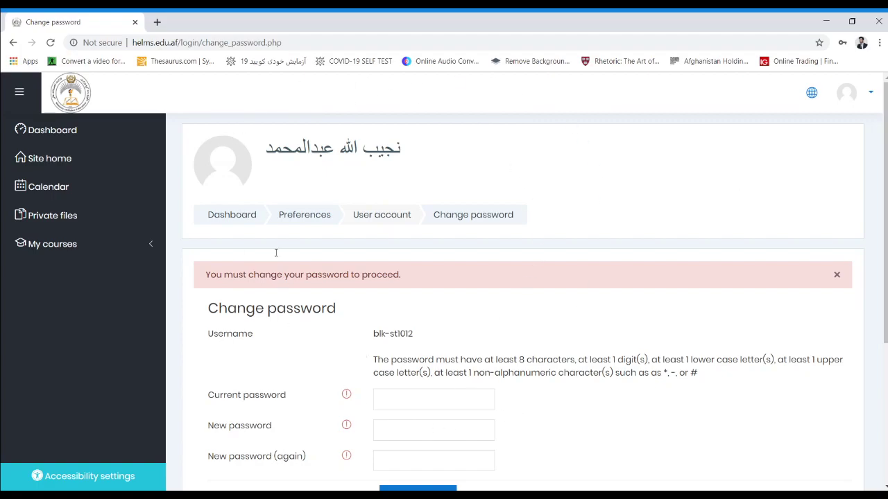
# Step: Fill in the current password on the change-password form with the one stored in the Word document
pyautogui.click(447, 402)
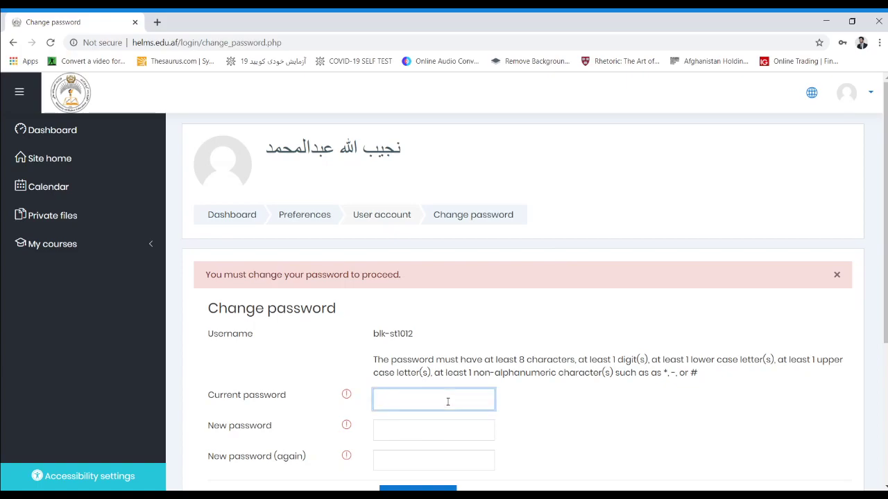
pyautogui.click(338, 487)
pyautogui.moveTo(420, 208); pyautogui.dragTo(301, 206)
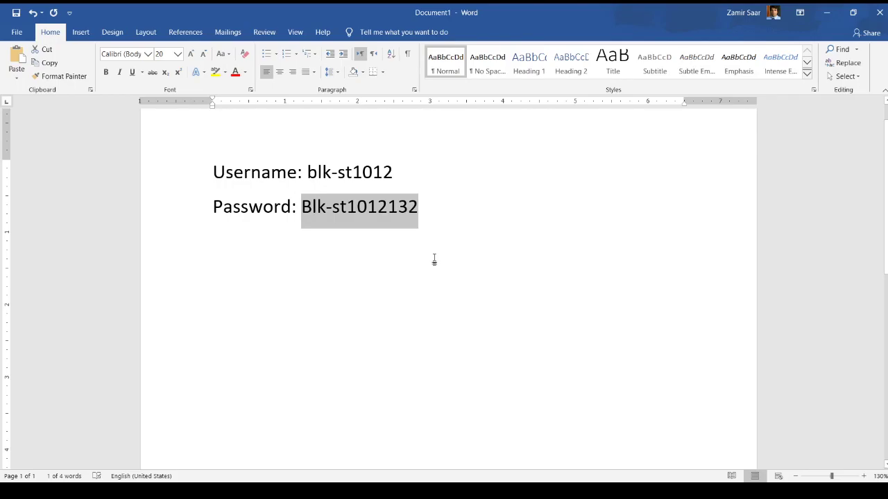
pyautogui.hotkey('alt', 'Tab')
pyautogui.hotkey('ctrl', 'v')
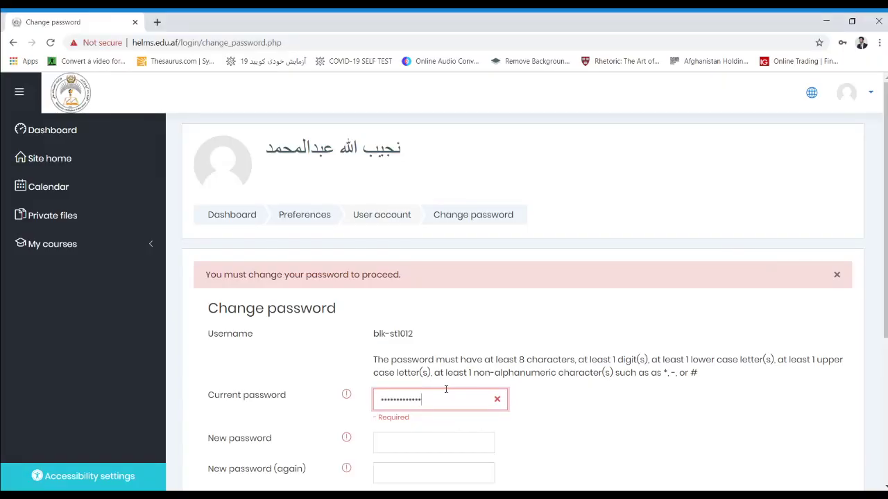
# Step: Enter a new password made of the pasted text plus one extra character
pyautogui.click(421, 449)
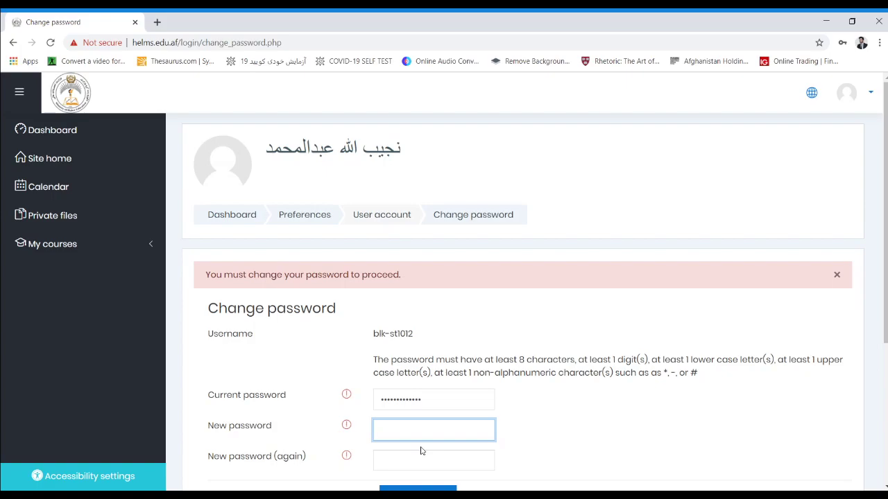
pyautogui.hotkey('ctrl', 'v')
pyautogui.hotkey('alt', 'Tab')
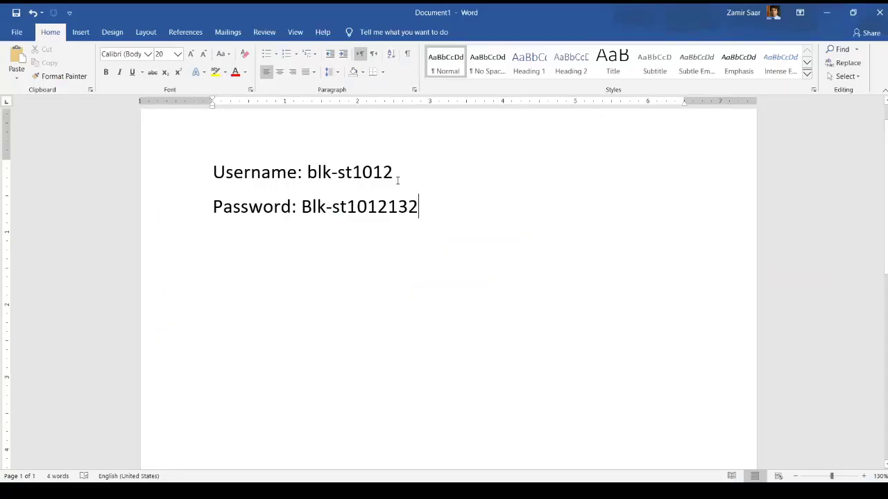
pyautogui.hotkey('alt', 'Tab')
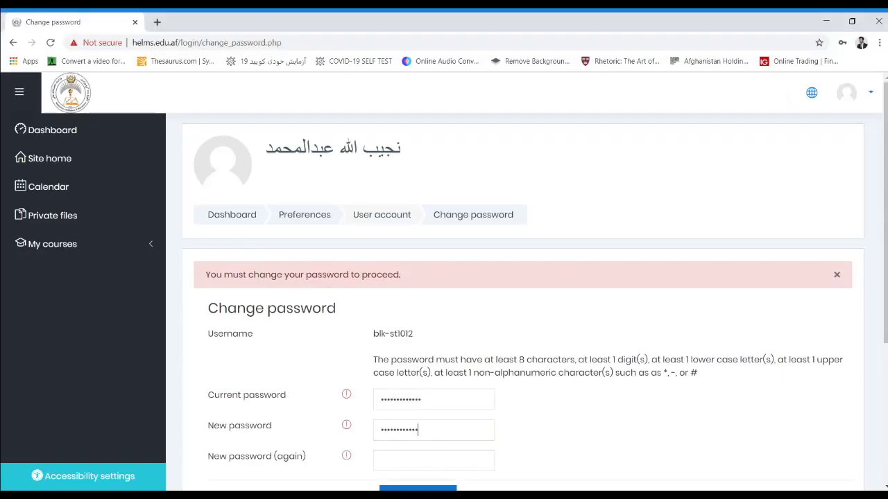
pyautogui.write('1')
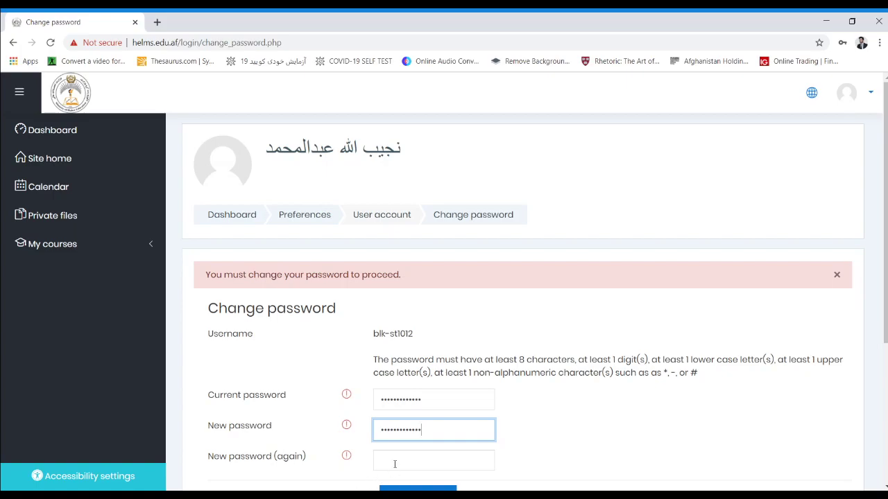
# Step: Repeat the new password in the confirmation field and save the password change
pyautogui.click(420, 459)
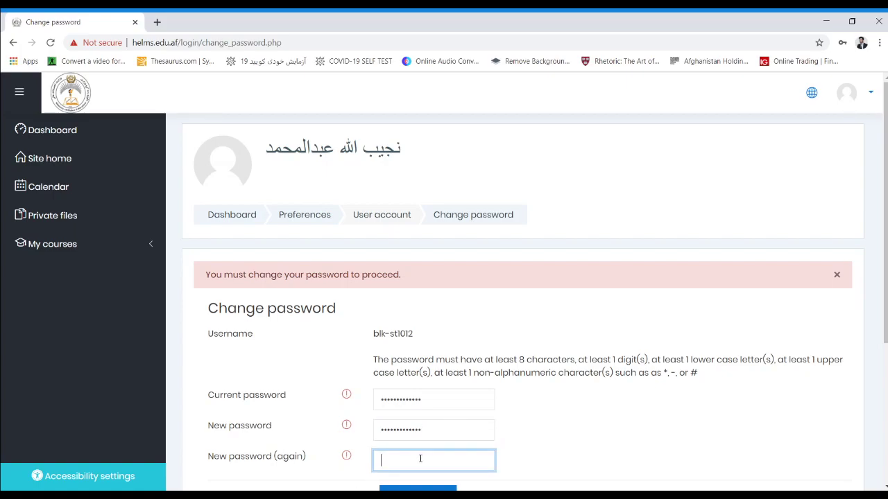
pyautogui.hotkey('ctrl', 'v')
pyautogui.write('1')
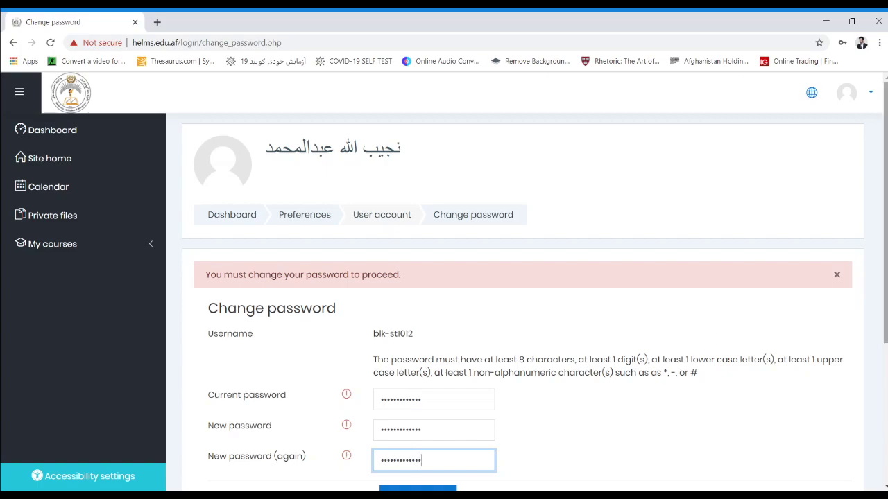
pyautogui.scroll(-1, 609, 435)
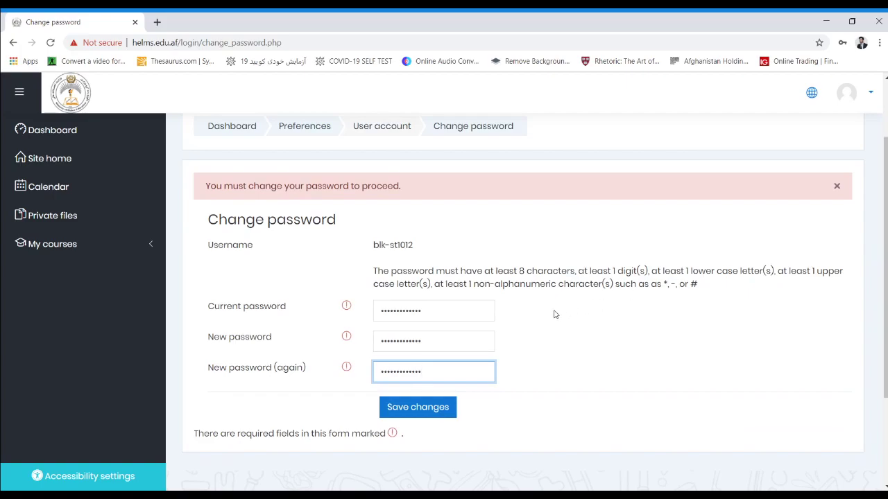
pyautogui.click(440, 411)
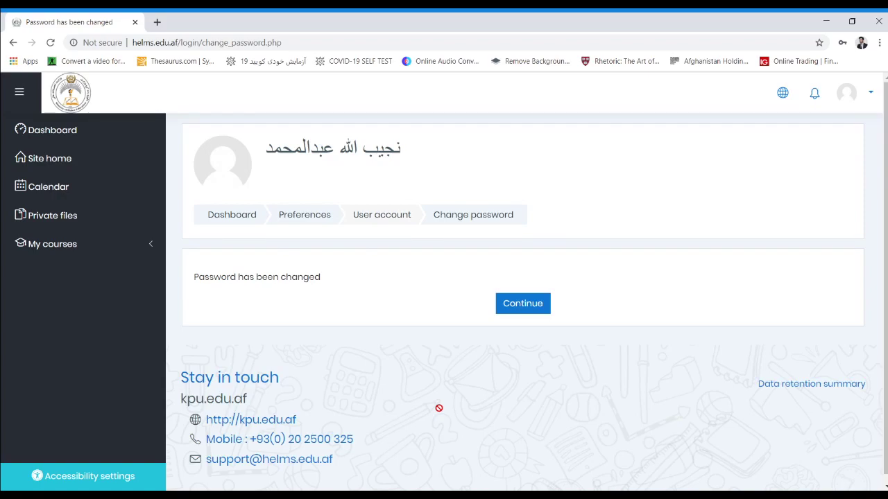
# Step: Continue to the dashboard and end its introductory tour
pyautogui.click(517, 311)
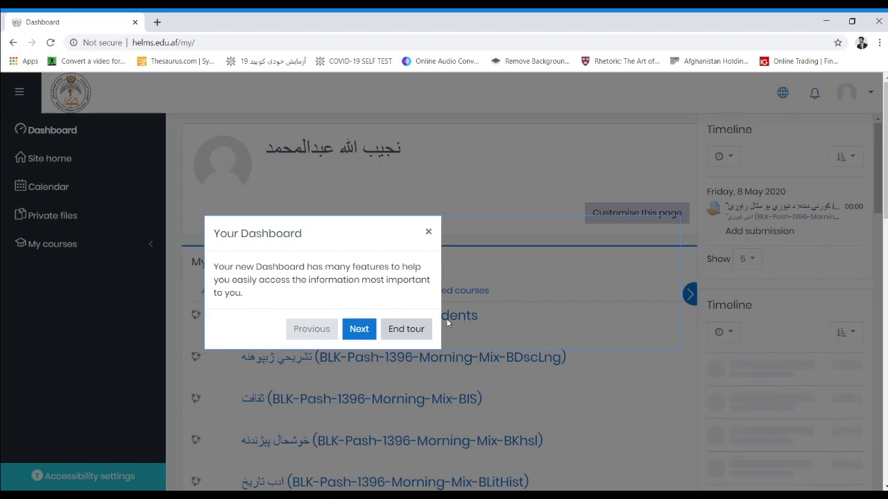
pyautogui.click(405, 330)
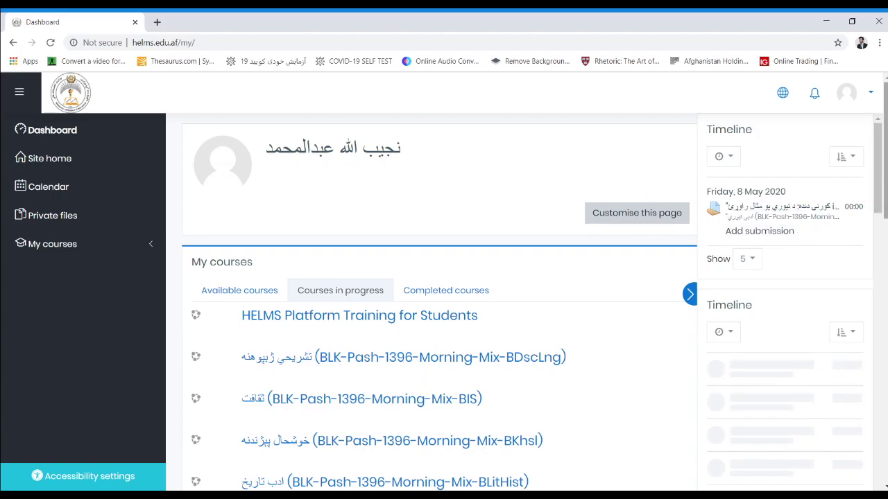
# Step: Look through the dashboard's side blocks, from the Timeline to the Online users list
pyautogui.scroll(-1, 881, 161)
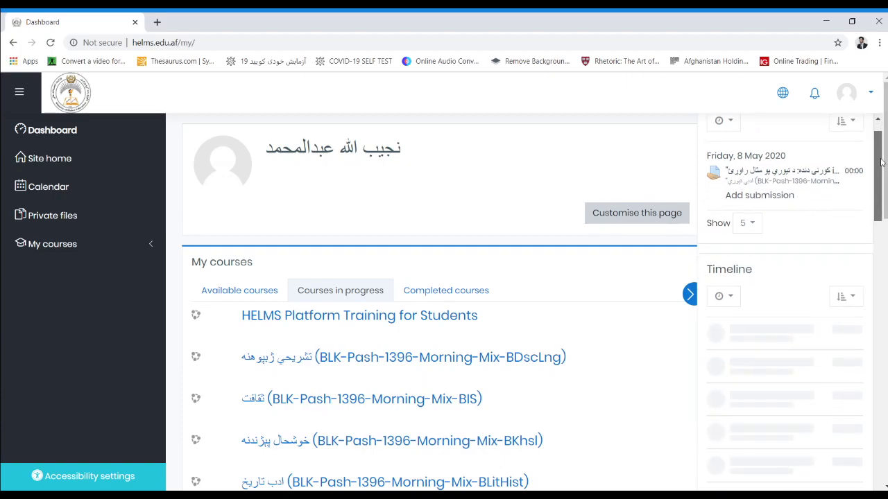
pyautogui.moveTo(881, 162)
pyautogui.mouseDown()
pyautogui.moveTo(883, 226)
pyautogui.moveTo(882, 163)
pyautogui.mouseUp()
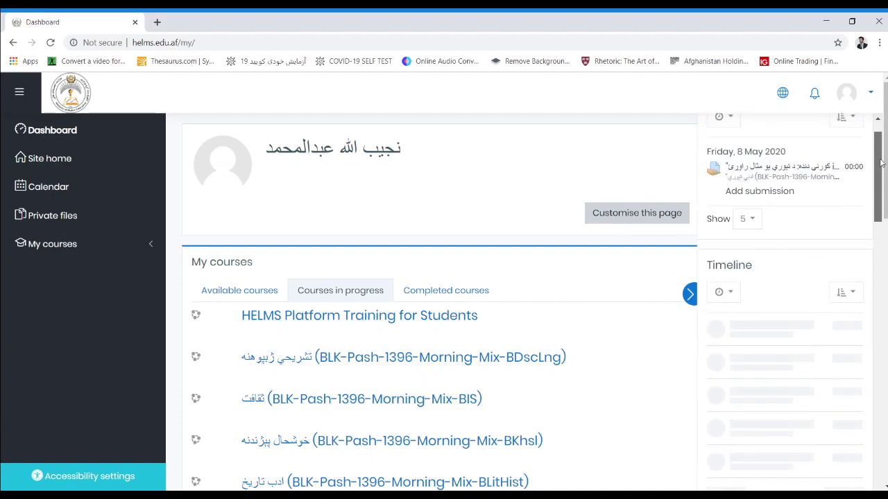
pyautogui.moveTo(881, 158); pyautogui.dragTo(878, 130)
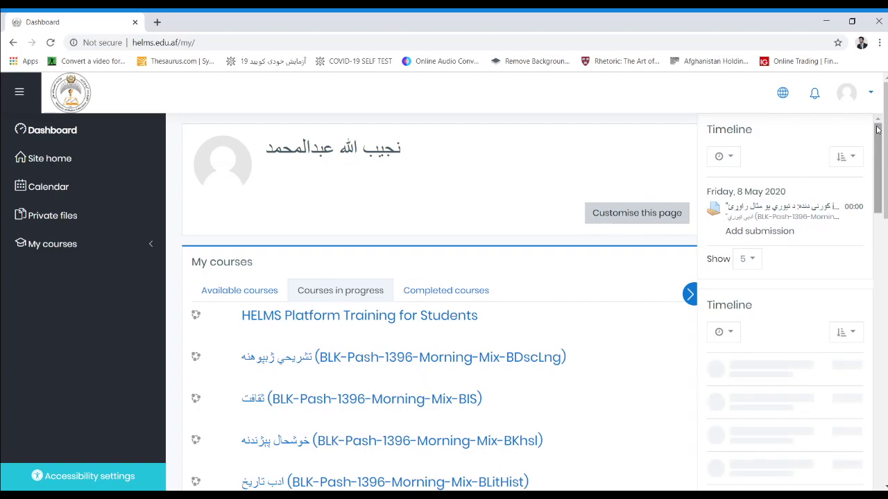
pyautogui.moveTo(877, 129); pyautogui.dragTo(876, 248)
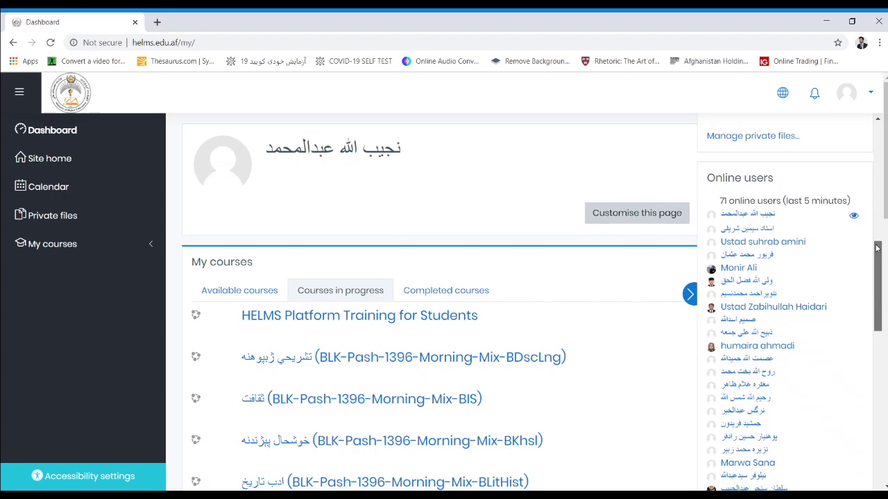
pyautogui.moveTo(876, 248); pyautogui.dragTo(868, 127)
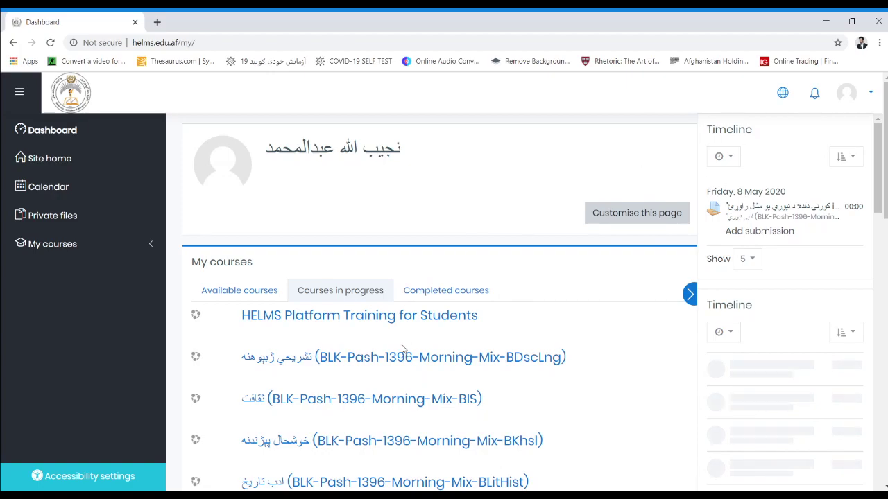
# Step: Open the HELMS Platform Training for Students course, end its tour and look over the course topics
pyautogui.click(439, 316)
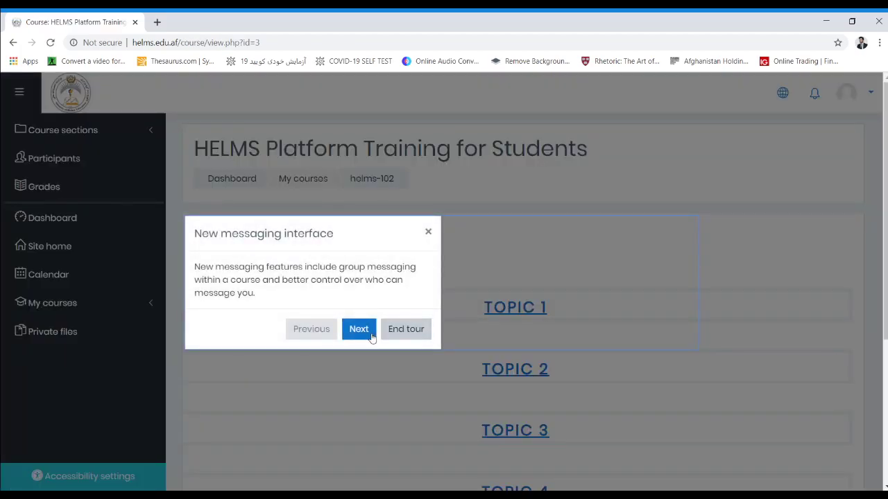
pyautogui.click(412, 332)
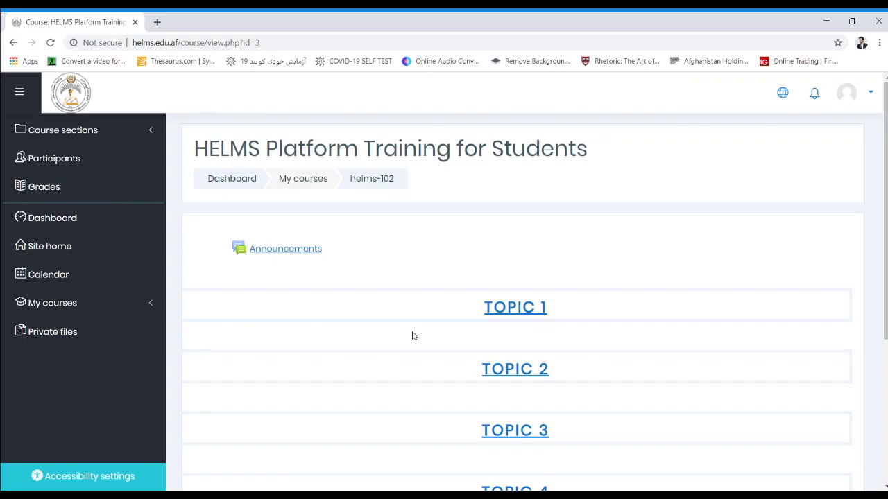
pyautogui.scroll(-3, 412, 336)
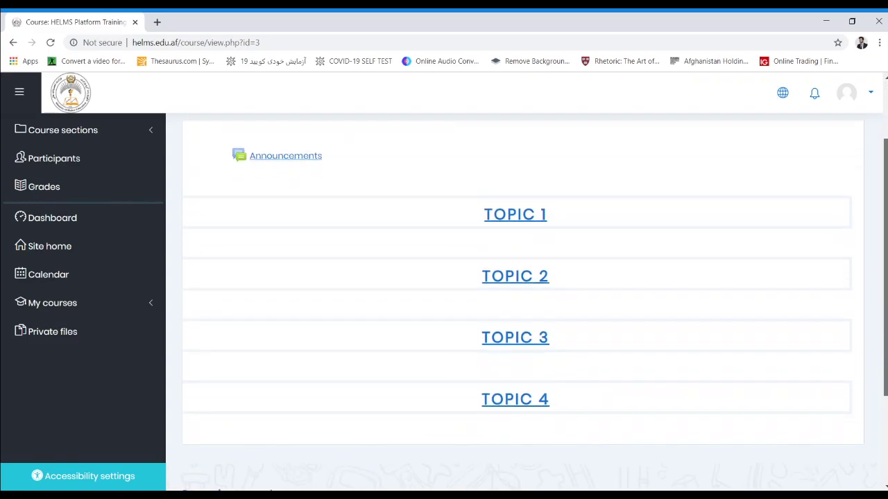
pyautogui.scroll(3, 886, 147)
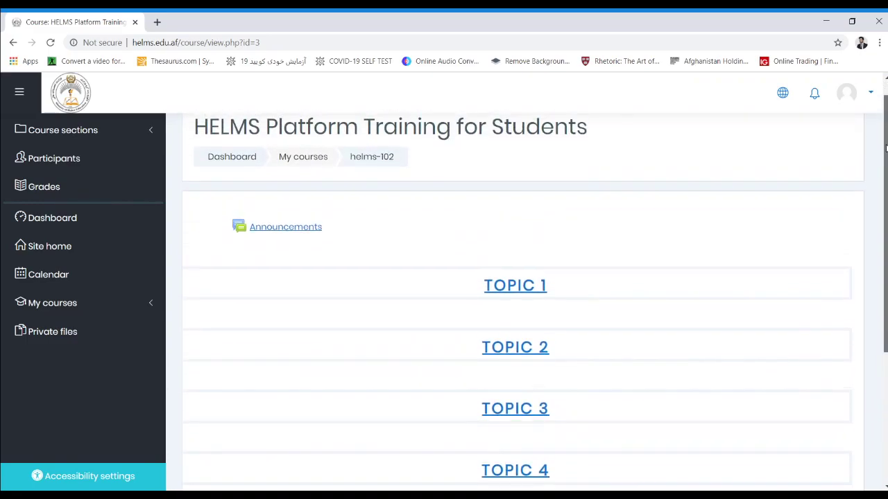
pyautogui.scroll(1, 885, 147)
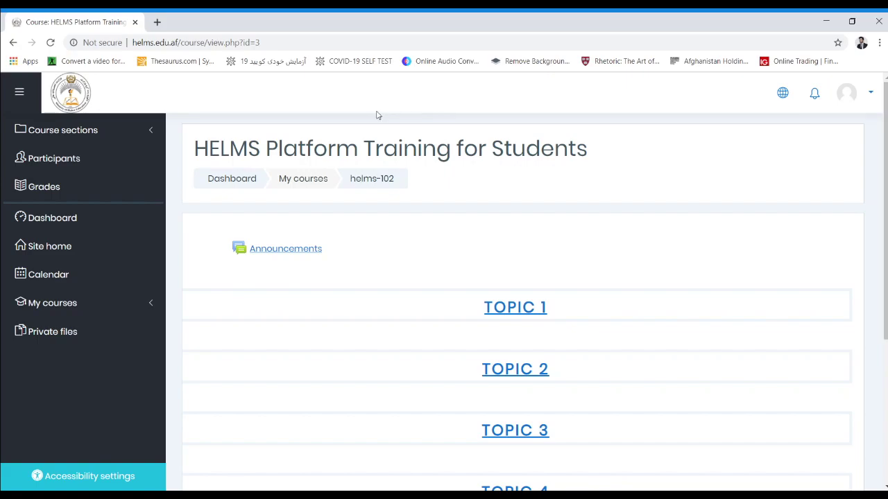
# Step: Return to the dashboard, dismissing the error dialog, and look through the courses in progress
pyautogui.click(12, 42)
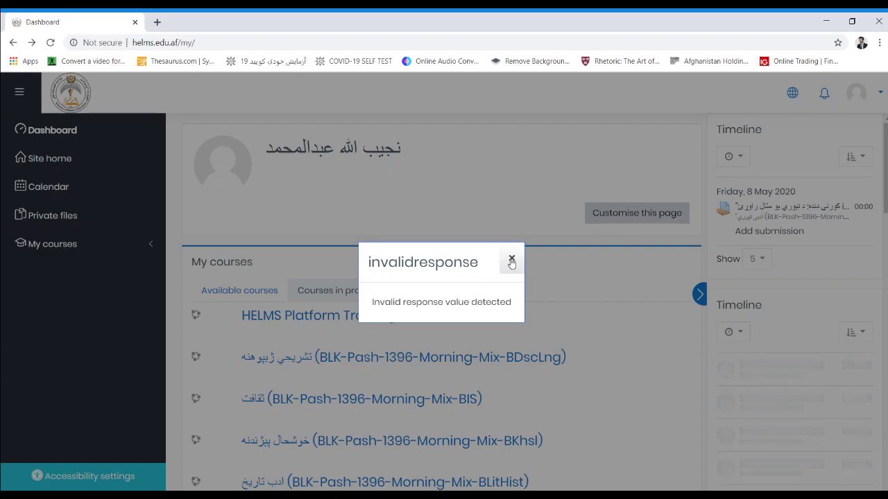
pyautogui.click(511, 260)
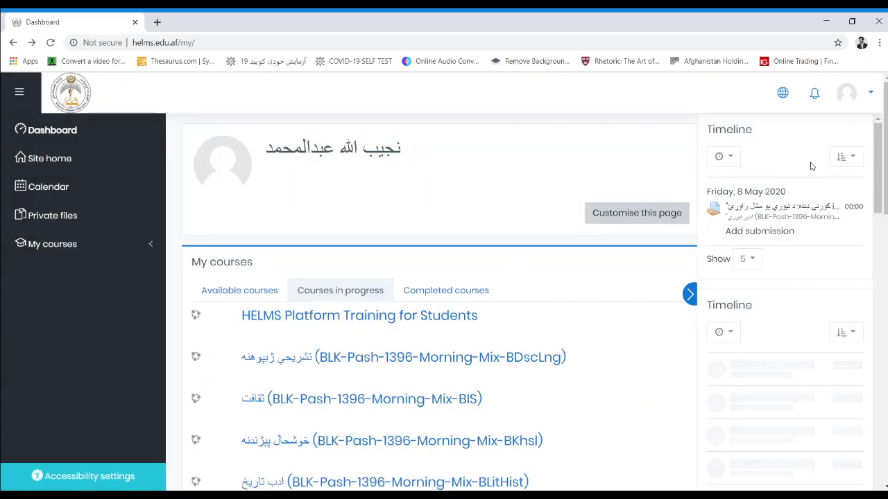
pyautogui.scroll(-2, 439, 298)
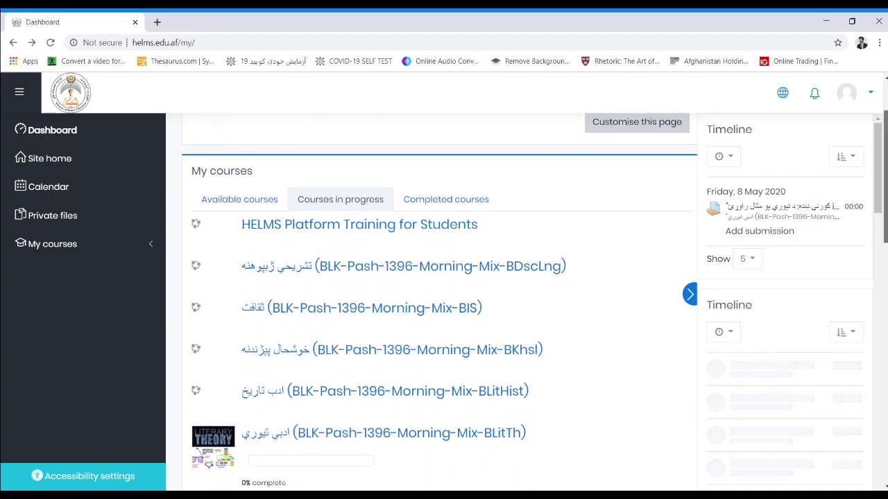
pyautogui.scroll(-1, 439, 298)
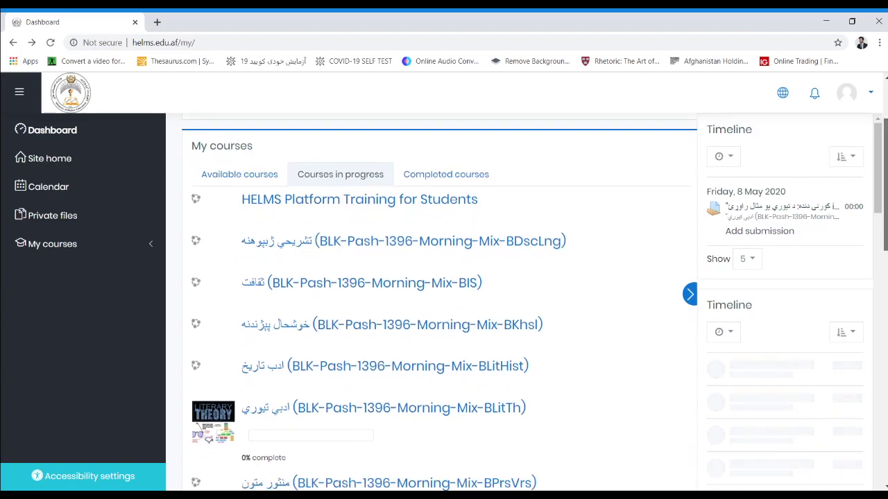
pyautogui.scroll(-3, 440, 298)
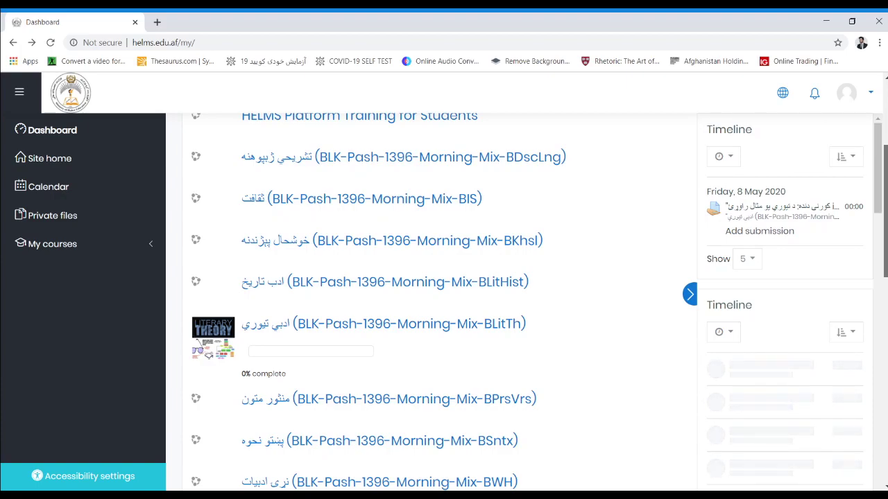
# Step: Look through the courses in progress, then view the BLK-Pash-1396-Morning-Mix-BDscLng course and return to the dashboard
pyautogui.scroll(-1, 443, 302)
pyautogui.scroll(-2, 444, 294)
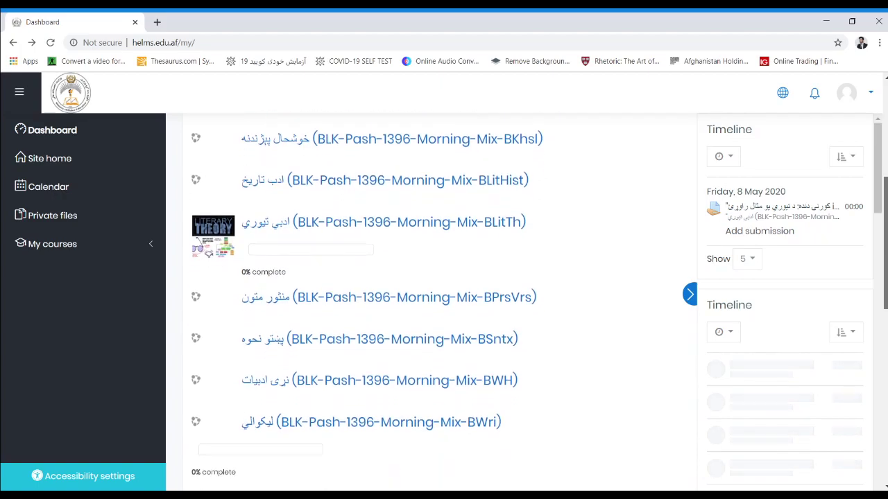
pyautogui.scroll(-1, 444, 301)
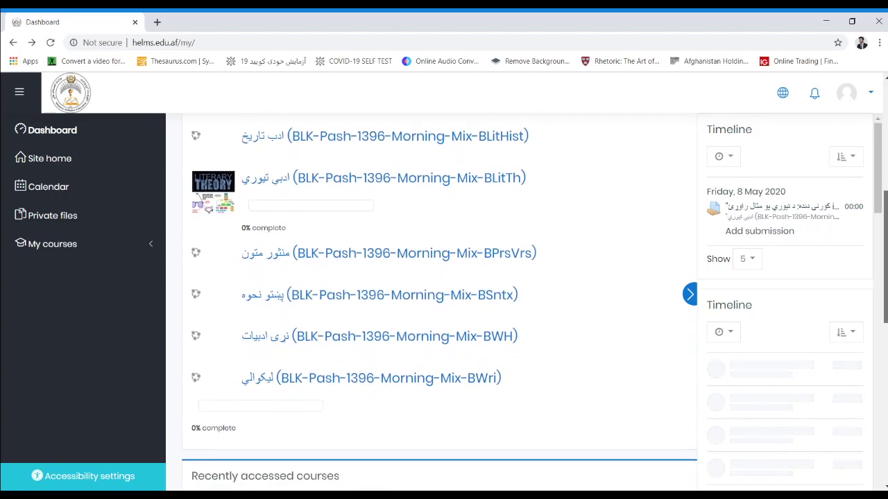
pyautogui.scroll(-2, 444, 301)
pyautogui.scroll(5, 443, 301)
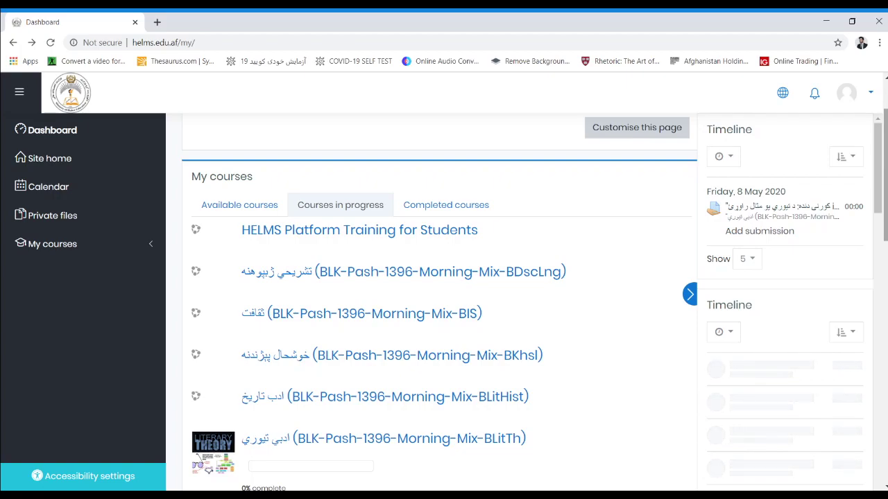
pyautogui.click(353, 275)
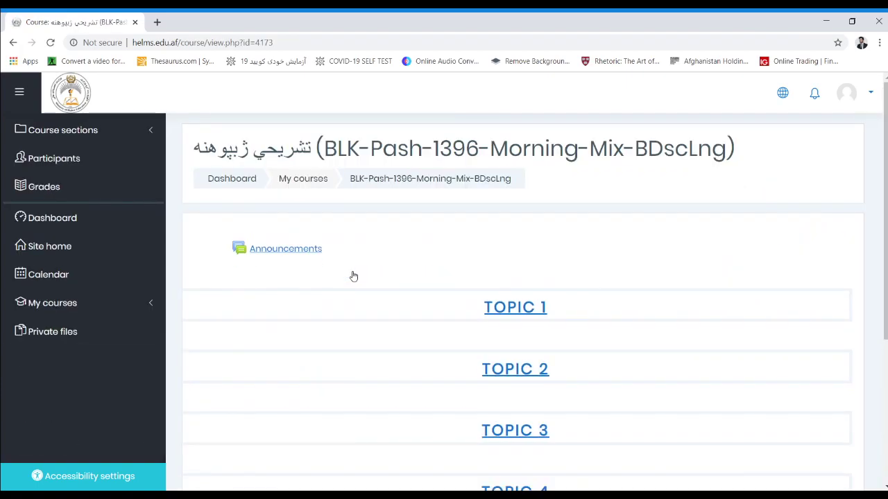
pyautogui.click(12, 42)
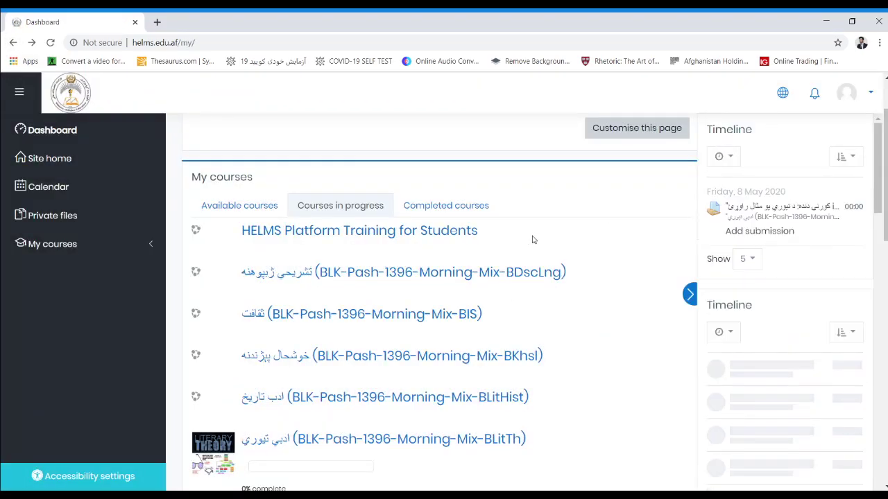
# Step: Open the BLK-Pash-1396-Morning-Mix-BLitTh course and look over the first chapter's introduction, lesson video and activities
pyautogui.scroll(-3, 439, 298)
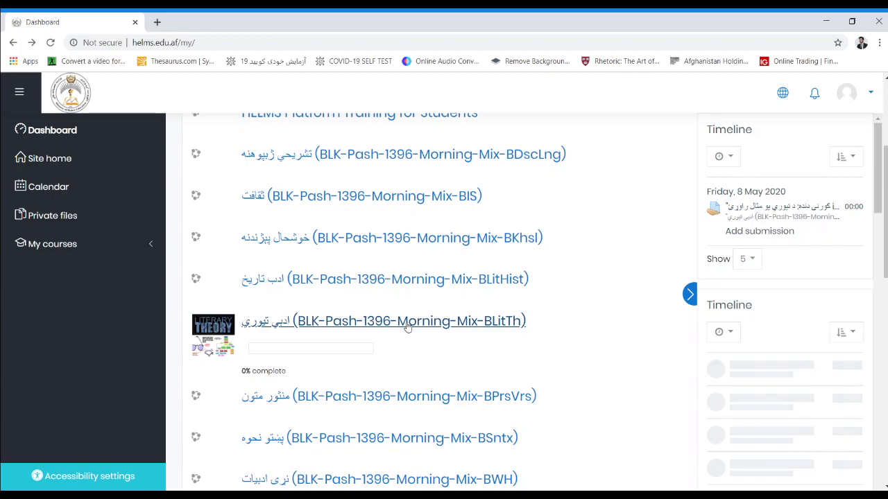
pyautogui.click(408, 322)
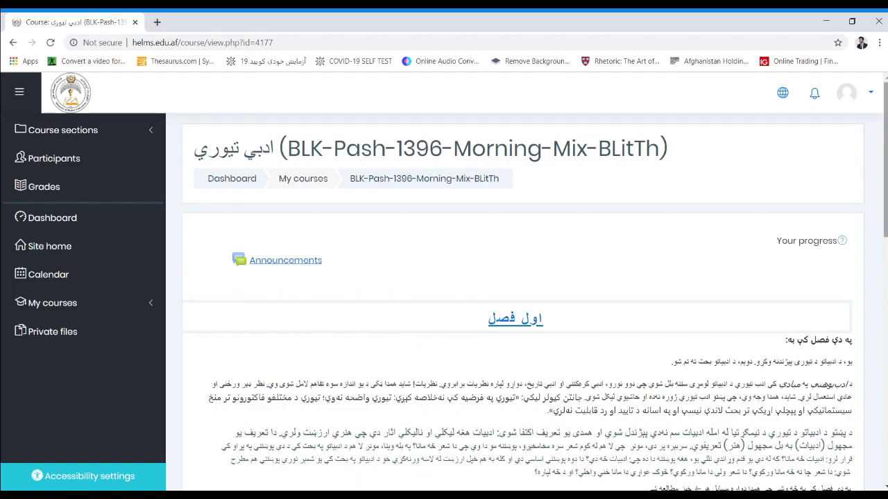
pyautogui.scroll(-1, 534, 286)
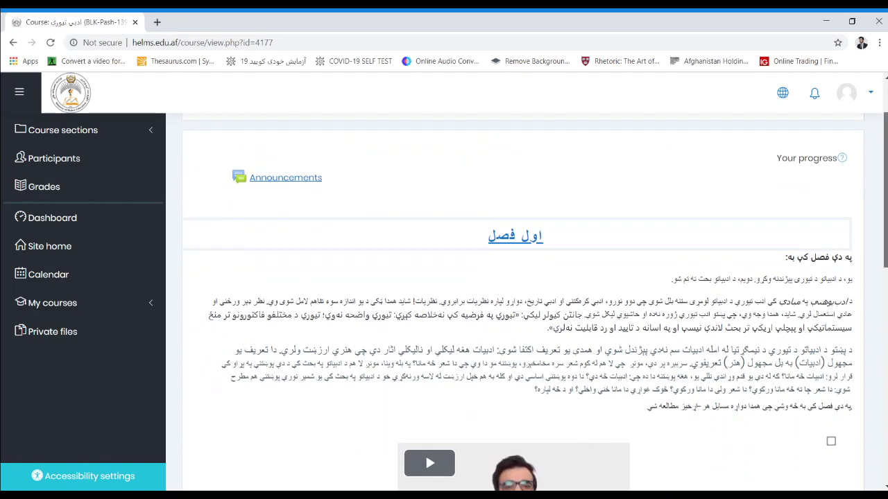
pyautogui.scroll(-1, 425, 414)
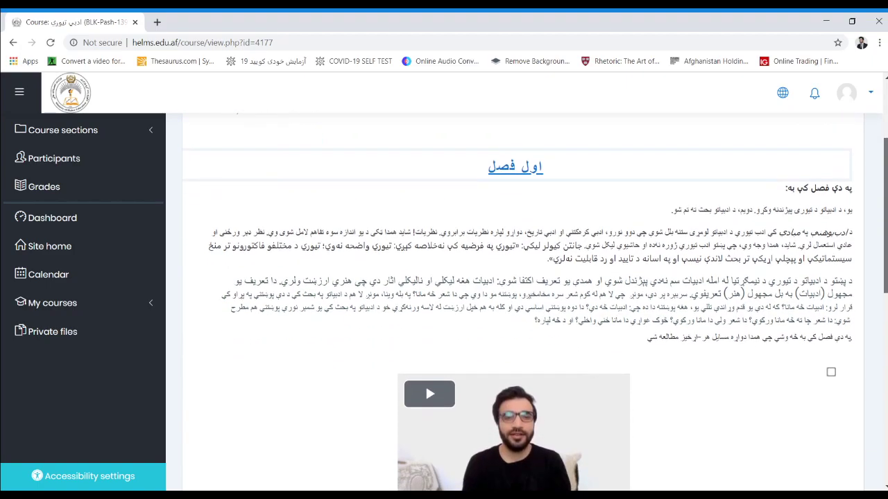
pyautogui.scroll(-1, 425, 339)
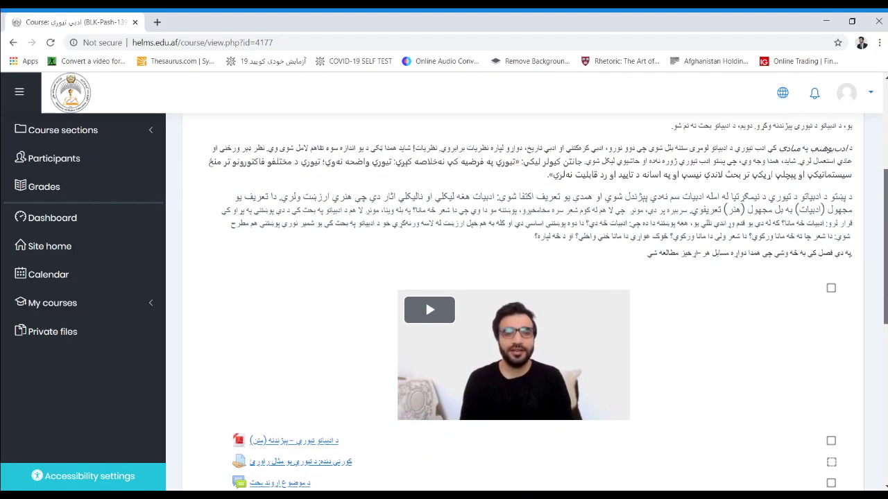
pyautogui.scroll(-1, 426, 281)
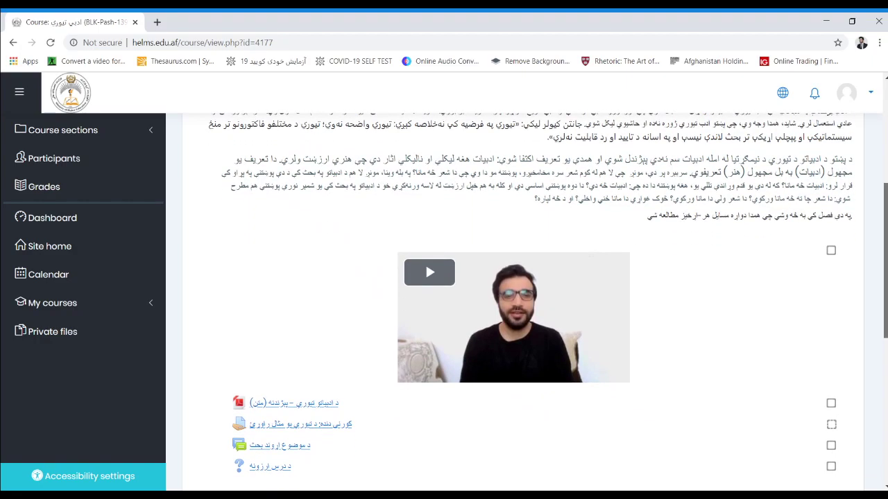
pyautogui.scroll(-1, 425, 262)
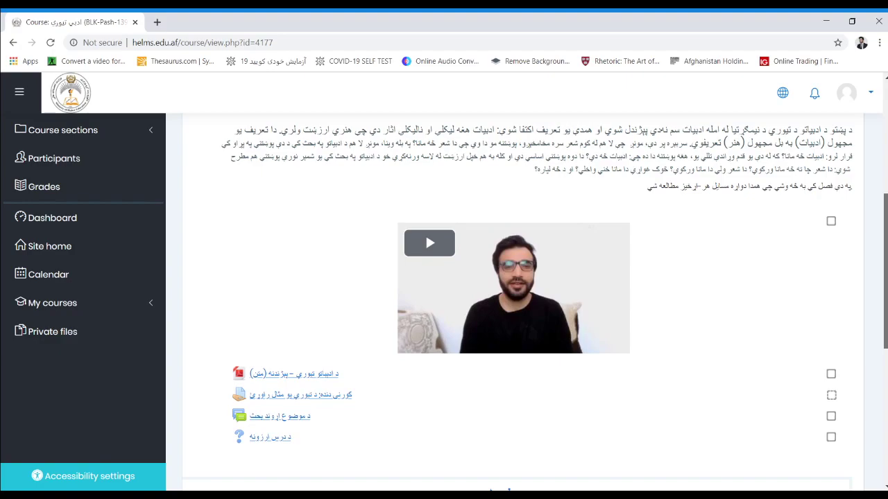
pyautogui.scroll(-1, 534, 301)
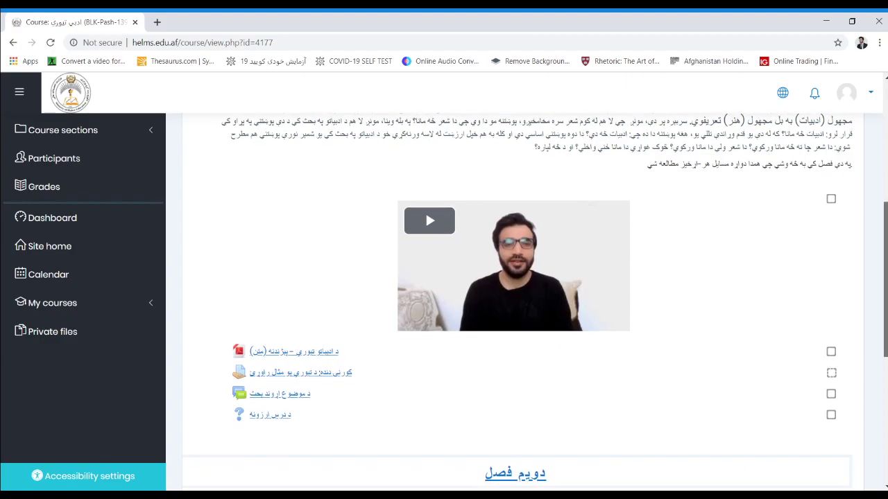
pyautogui.scroll(-2, 513, 298)
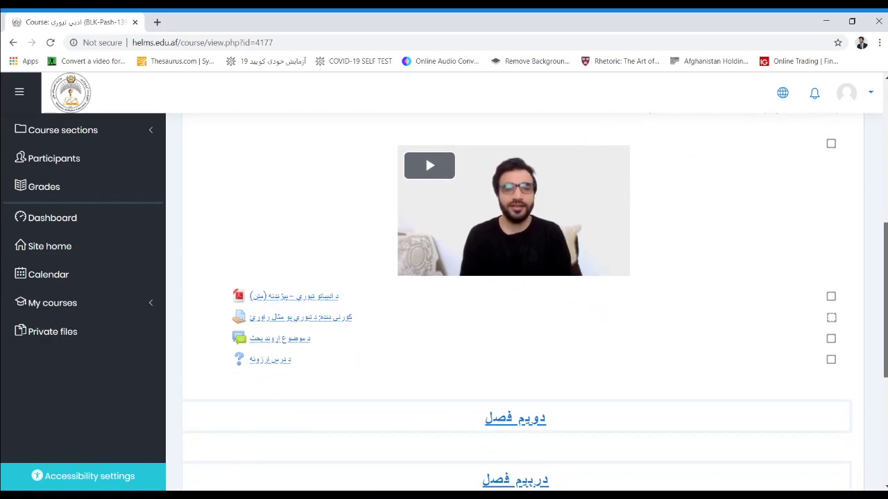
pyautogui.scroll(2, 469, 304)
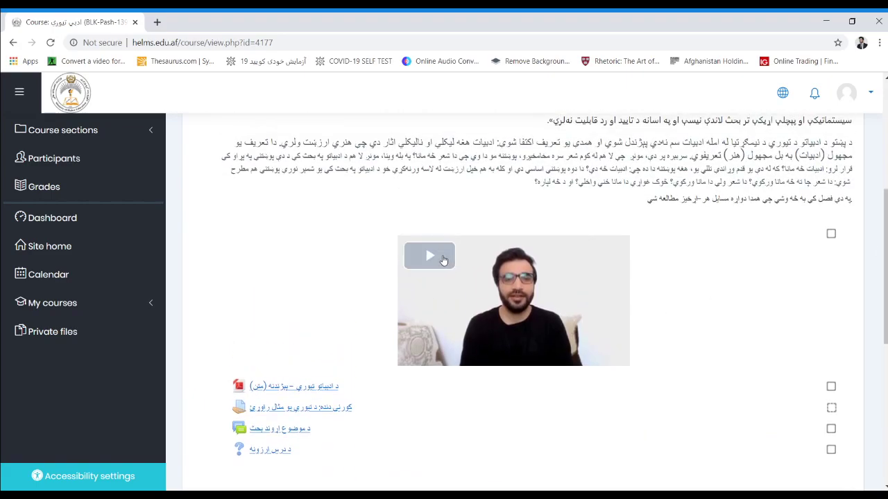
# Step: Play the first chapter's lesson video from the beginning, pause it and mark the video as complete
pyautogui.click(444, 259)
pyautogui.moveTo(532, 357); pyautogui.dragTo(449, 356)
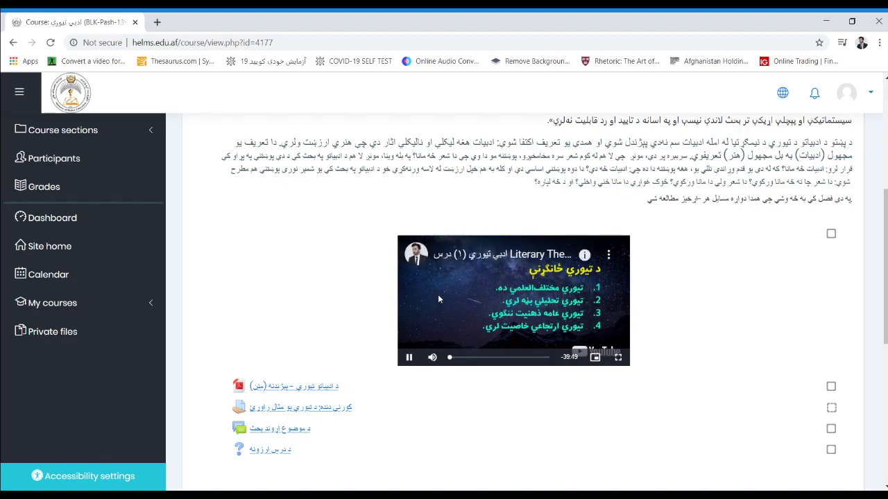
pyautogui.click(409, 359)
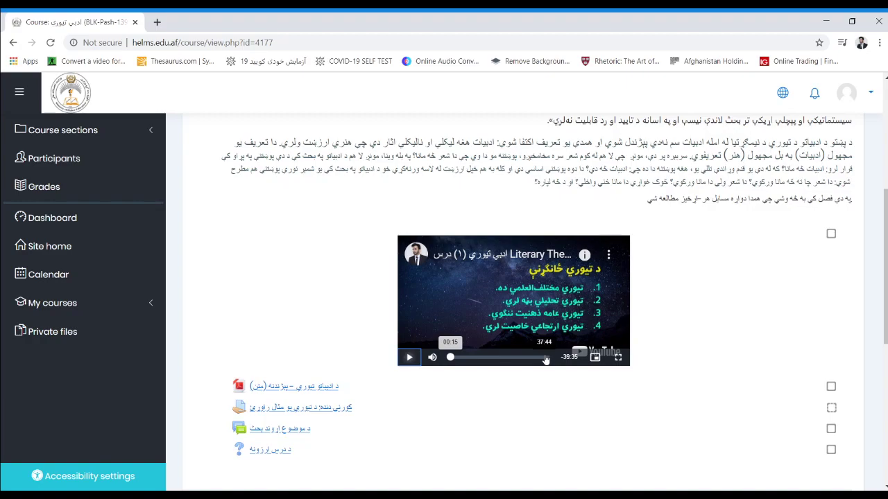
pyautogui.click(831, 235)
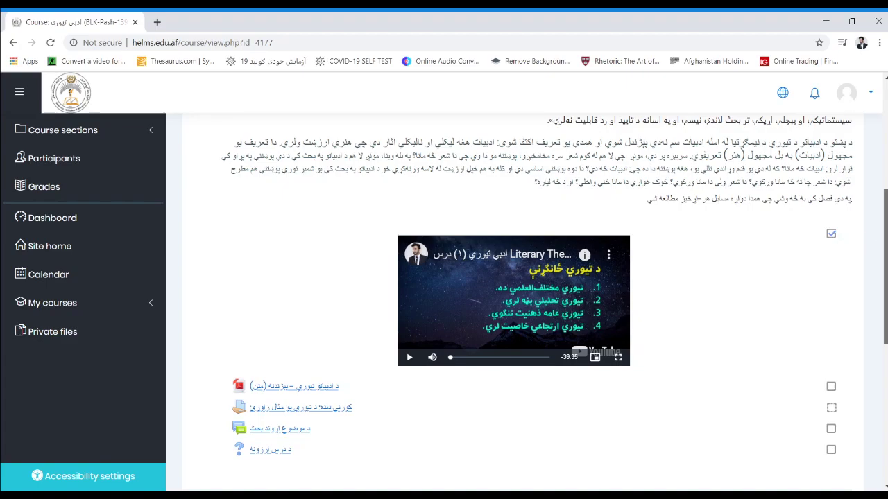
# Step: View the first chapter's PDF reading, return to the course and mark the reading as complete
pyautogui.scroll(-1, 885, 278)
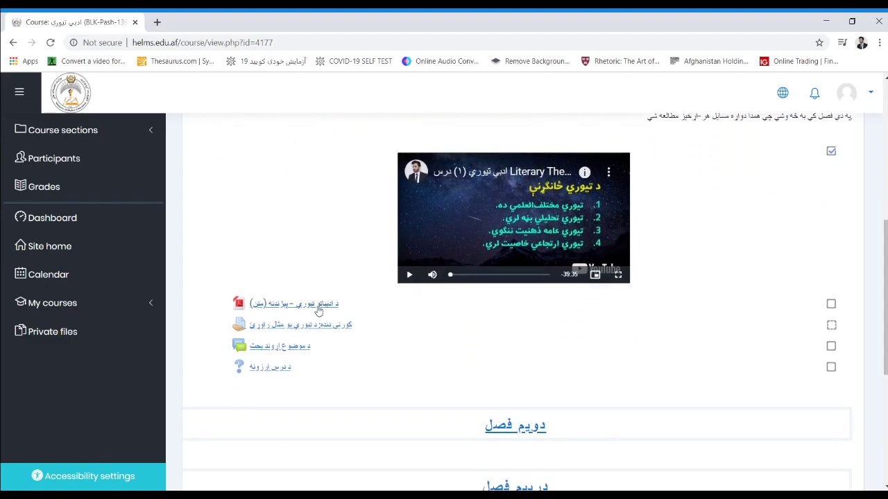
pyautogui.click(318, 307)
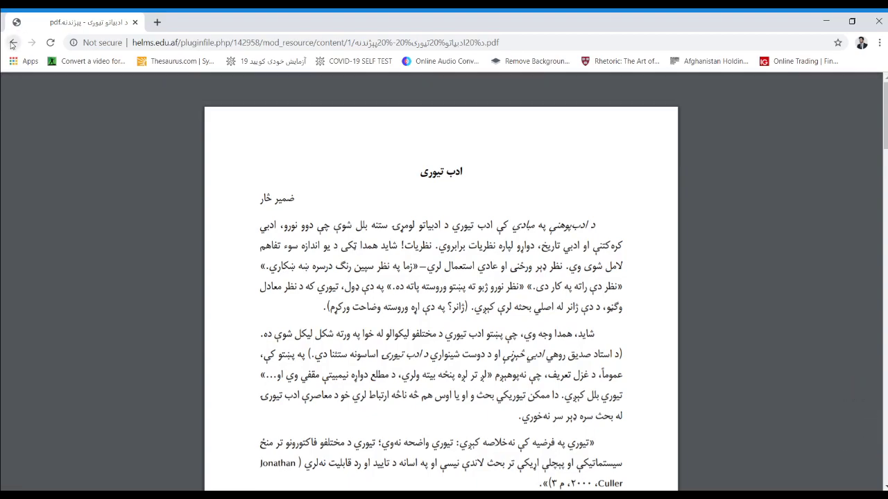
pyautogui.click(13, 43)
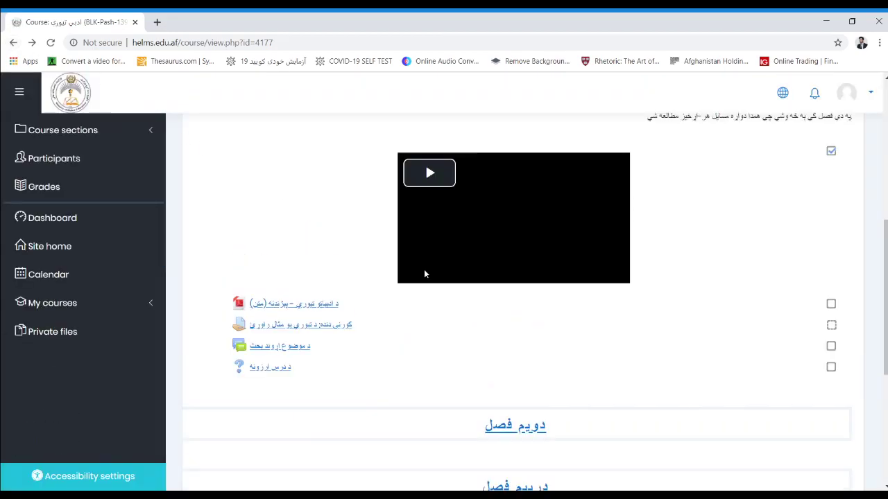
pyautogui.click(831, 305)
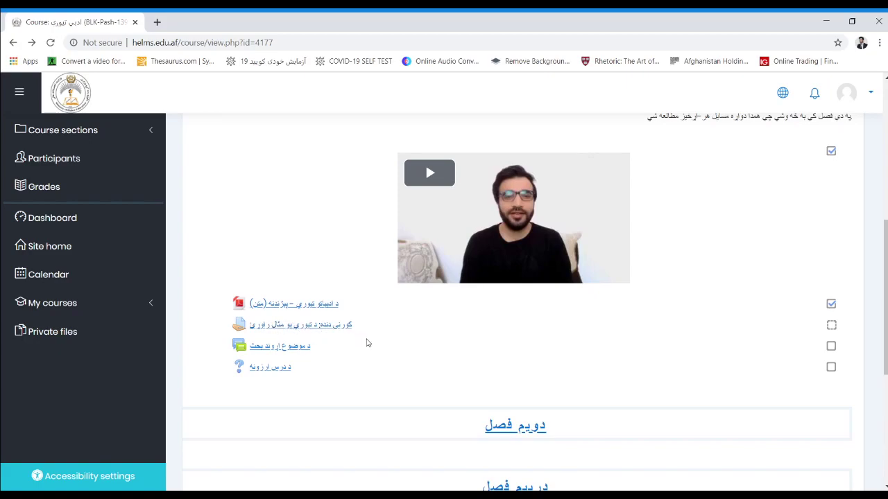
# Step: Open the first chapter's homework assignment and look over its instructions, video and submission status
pyautogui.click(304, 329)
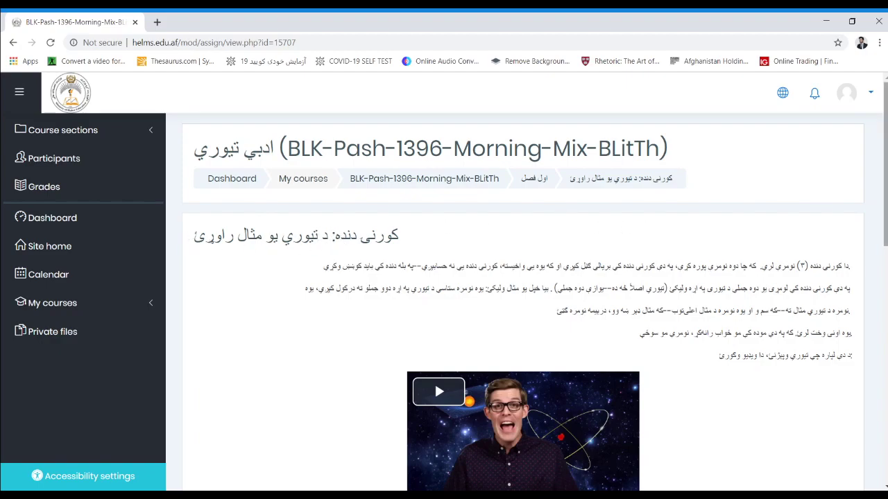
pyautogui.scroll(-1, 862, 223)
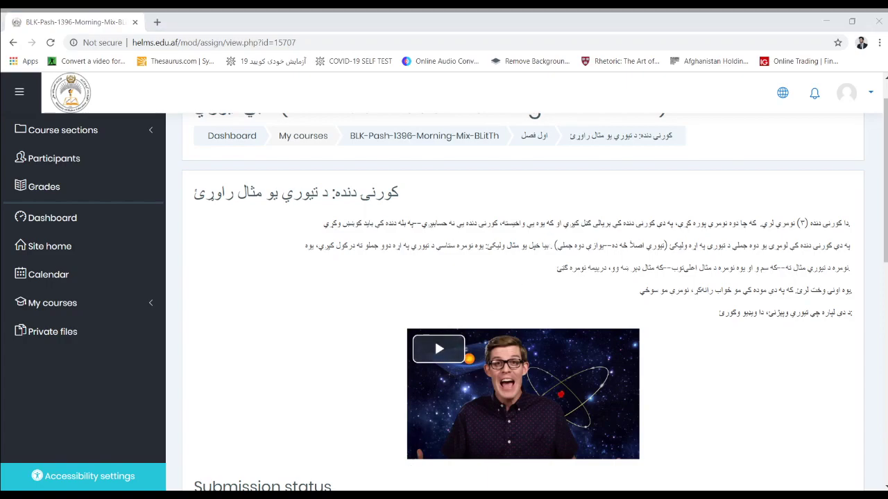
pyautogui.click(773, 158)
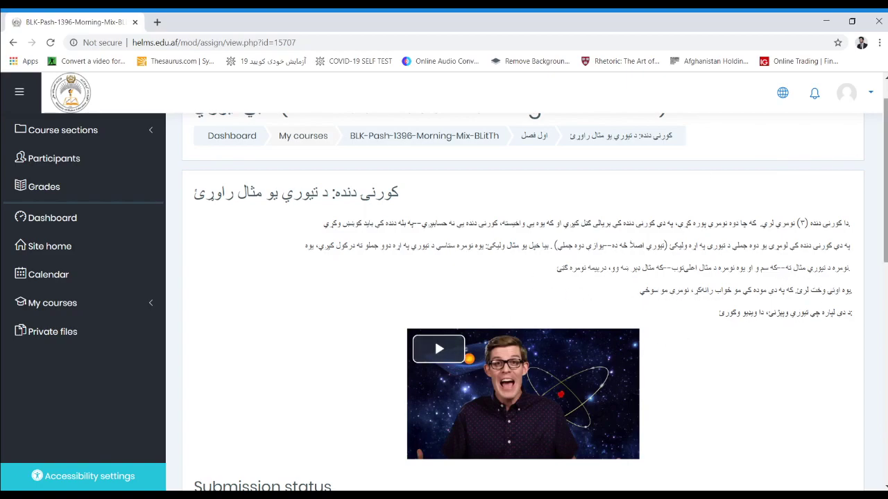
pyautogui.scroll(-2, 523, 301)
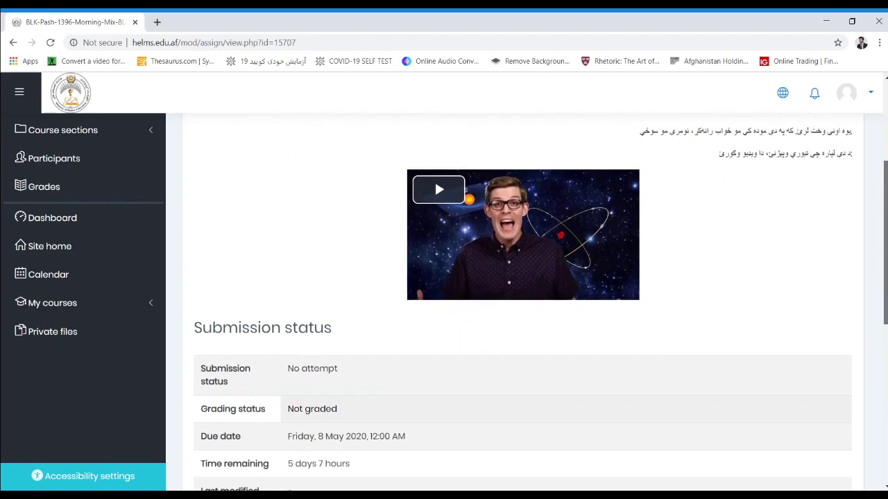
pyautogui.scroll(-2, 434, 180)
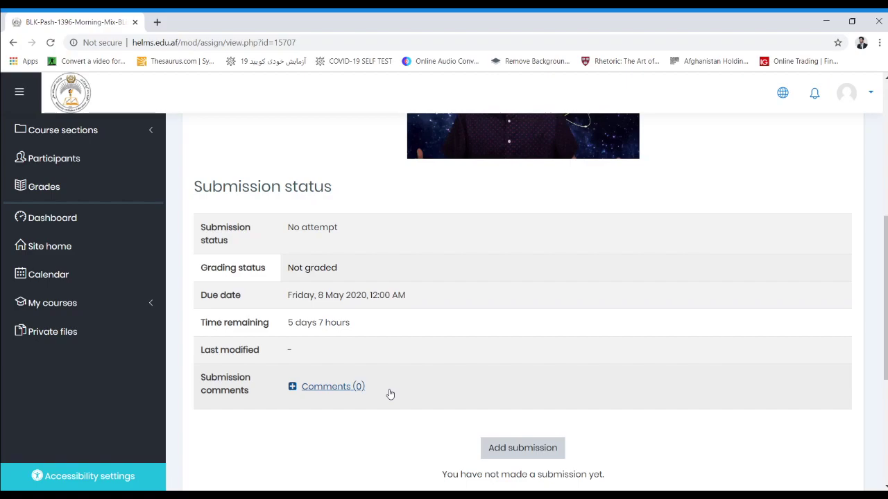
pyautogui.scroll(-1, 885, 298)
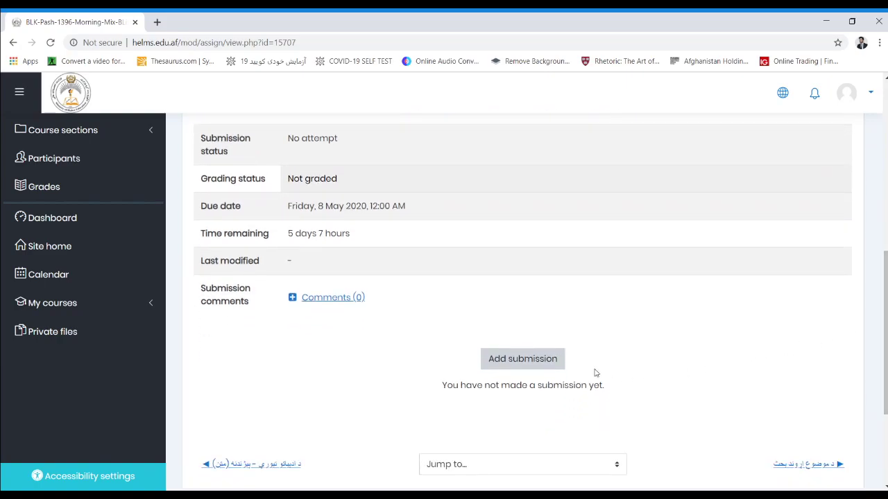
# Step: Start a submission for the homework assignment and expand the online text editor to show all its formatting tools
pyautogui.click(532, 369)
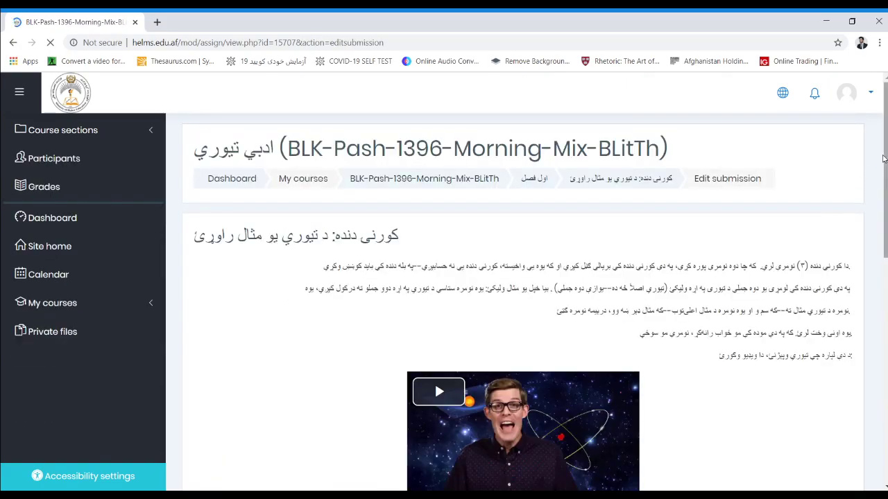
pyautogui.scroll(-5, 527, 298)
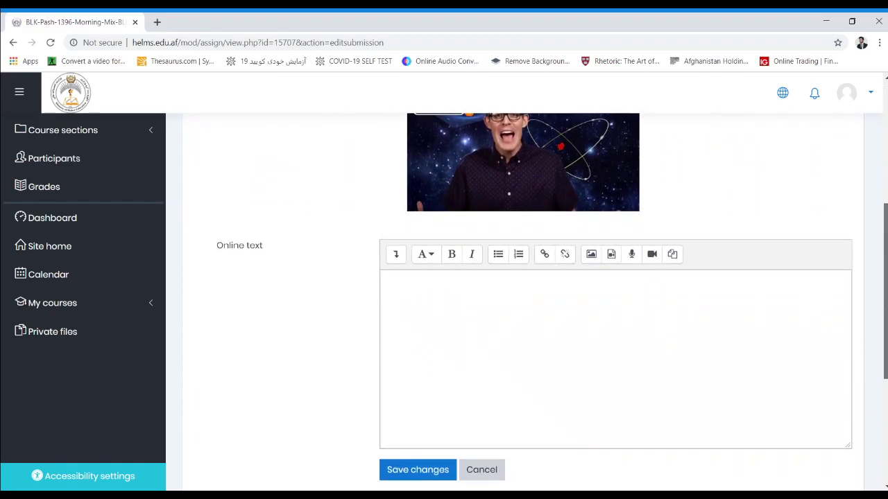
pyautogui.scroll(-1, 685, 171)
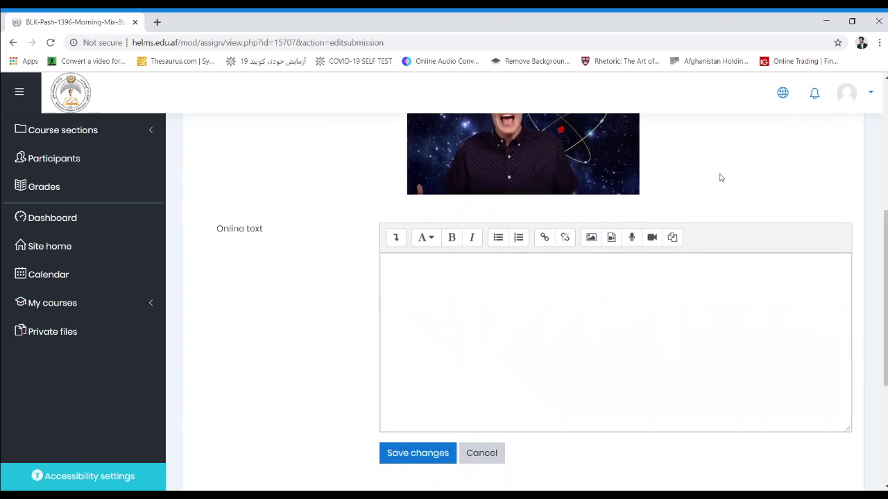
pyautogui.click(651, 283)
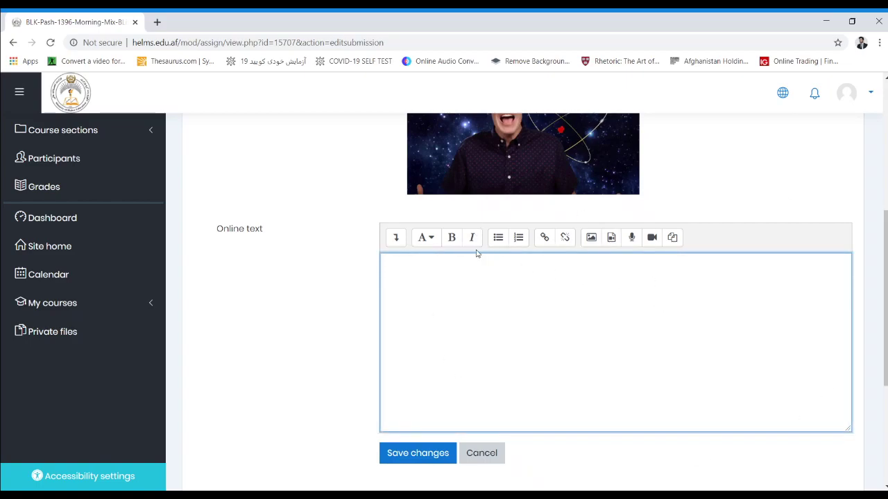
pyautogui.click(396, 237)
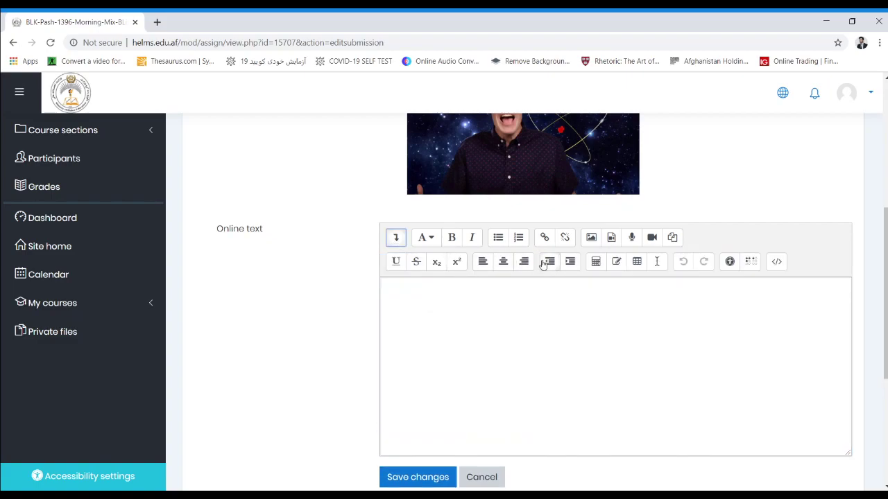
# Step: Write the assignment's online text in two lines: "تیوري خه ده" and "د تیوري یو مثال"
pyautogui.click(844, 287)
pyautogui.write('s')
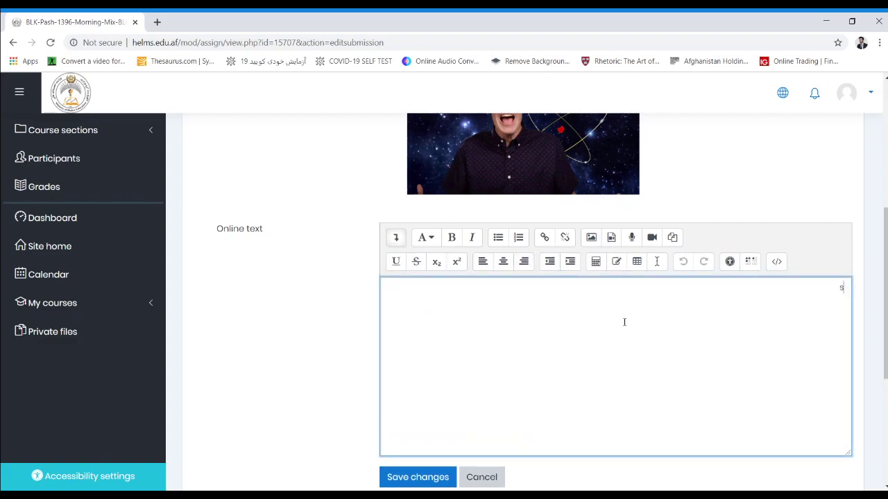
pyautogui.write('د')
pyautogui.press('BackSpace')
pyautogui.write('ښوري خه ده')
pyautogui.press('Return')
pyautogui.write('د يور')
pyautogui.press('BackSpace')
pyautogui.press('BackSpace')
pyautogui.press('BackSpace')
pyautogui.write('تيوري م')
pyautogui.press('BackSpace')
pyautogui.write('يو ماث')
pyautogui.write('ا')
pyautogui.scroll(-2, 873, 266)
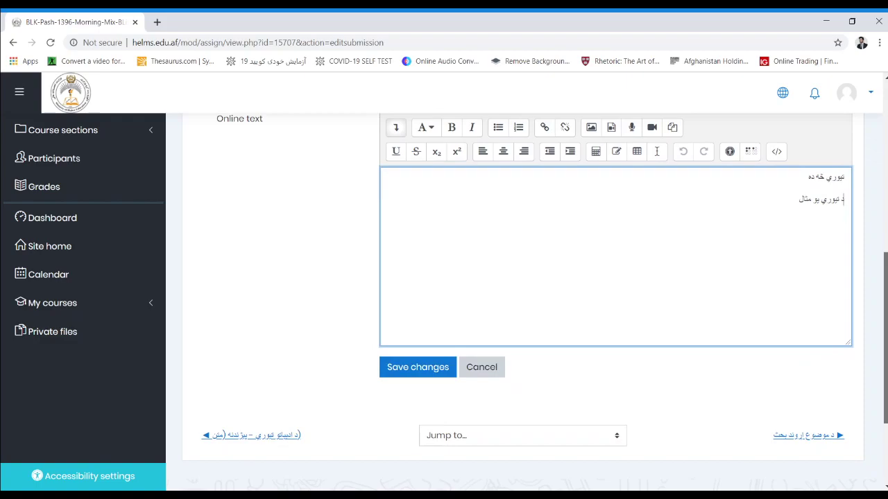
# Step: Save the homework submission and review its submission status, due date and submitted online text
pyautogui.click(408, 375)
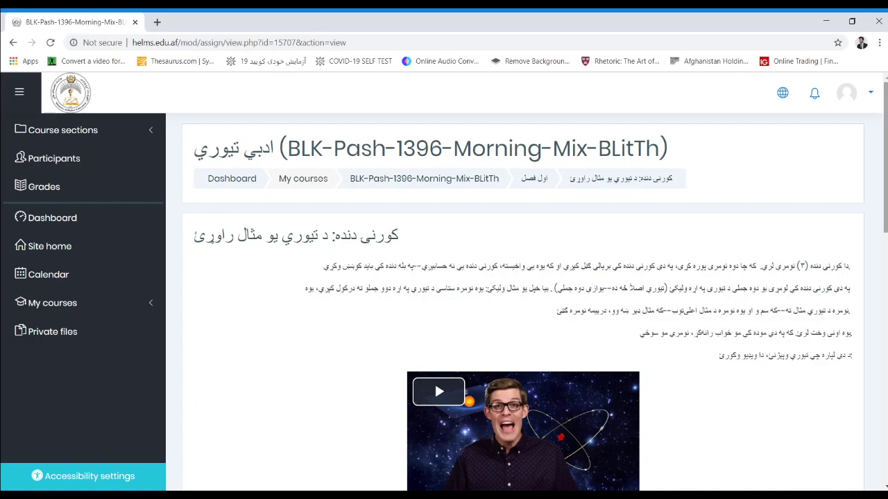
pyautogui.scroll(-4, 527, 291)
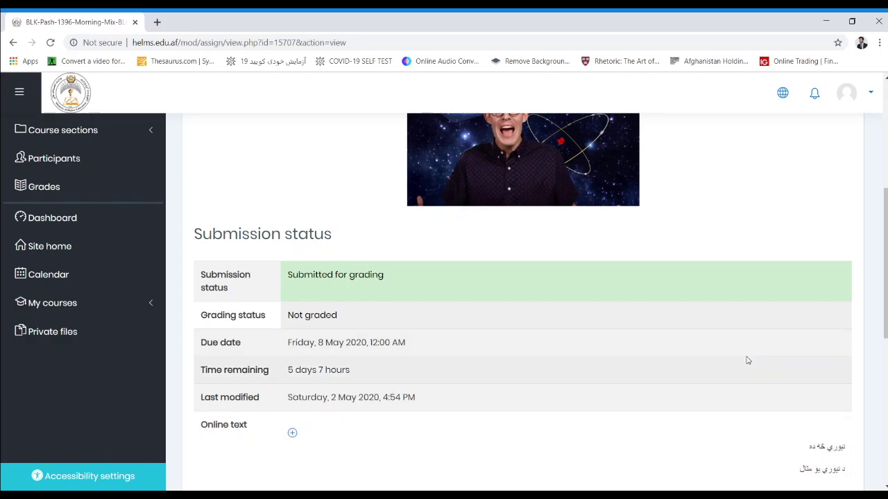
pyautogui.scroll(-2, 884, 263)
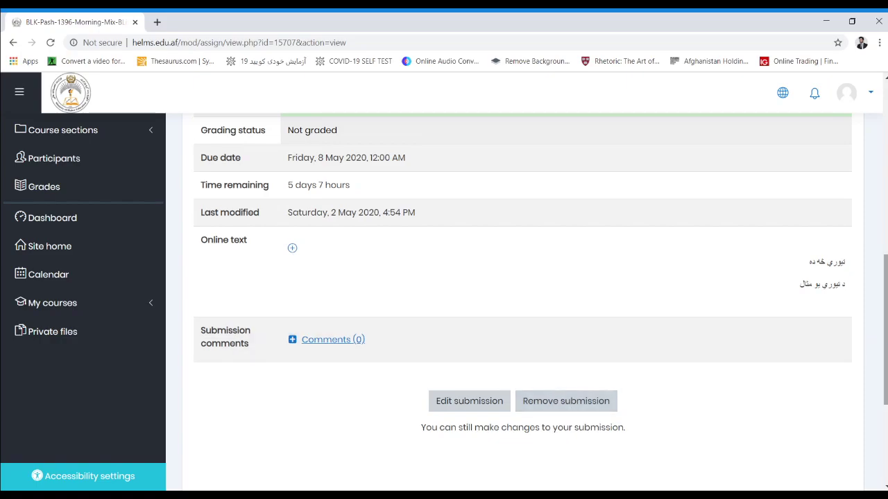
pyautogui.scroll(10, 520, 291)
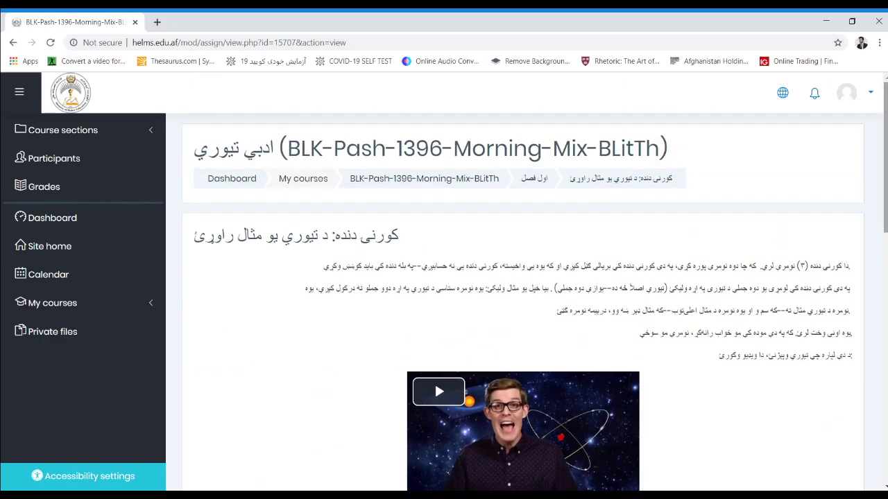
# Step: Return to the course page and look over the first chapter's activity list
pyautogui.click(12, 43)
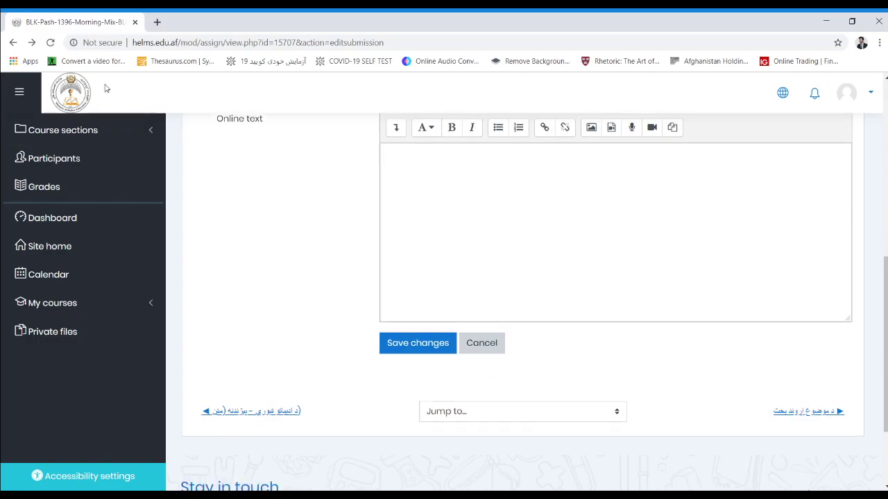
pyautogui.click(14, 43)
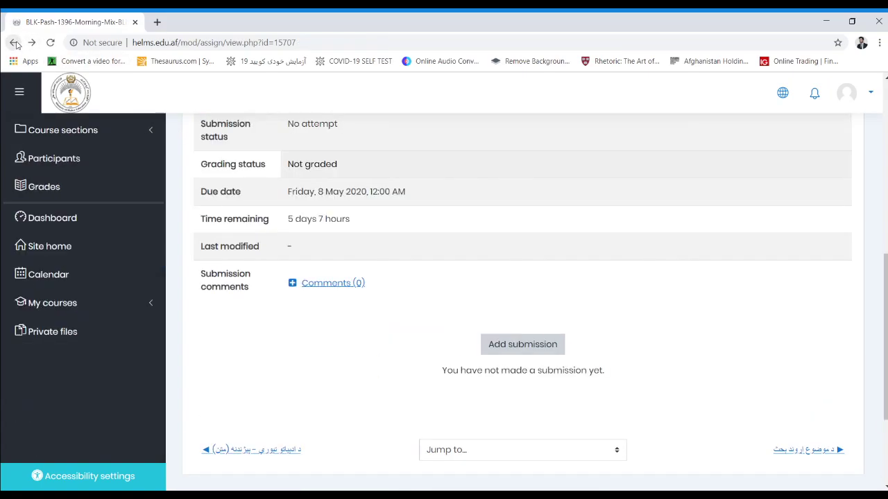
pyautogui.click(14, 43)
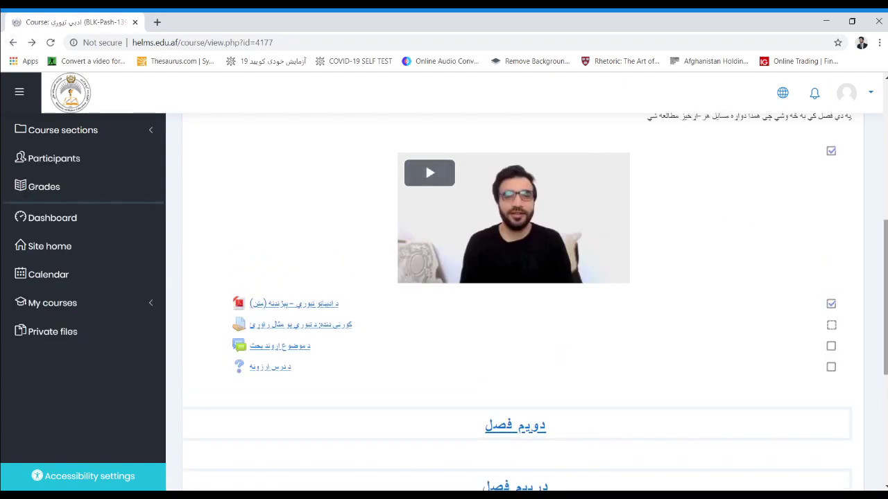
pyautogui.scroll(3, 802, 261)
pyautogui.scroll(-3, 518, 300)
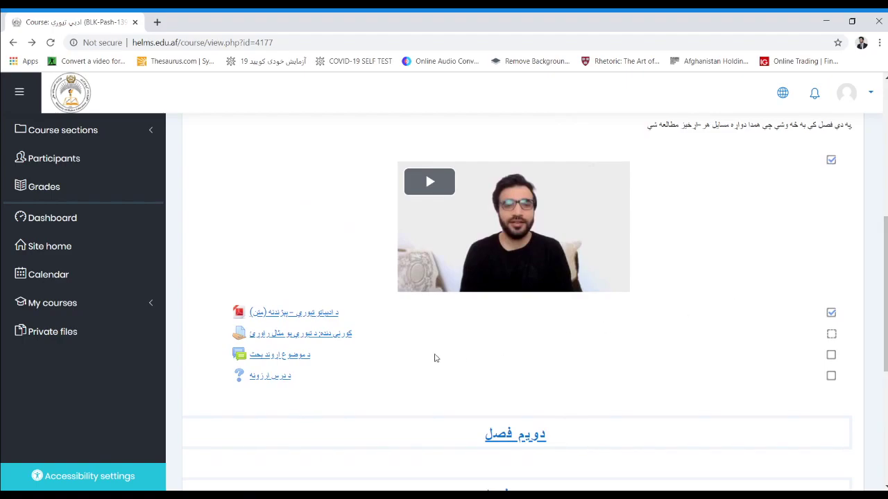
# Step: Open the first chapter's topic discussion forum "د موضوع اړوند بحث" and look over its description and existing discussions
pyautogui.click(287, 356)
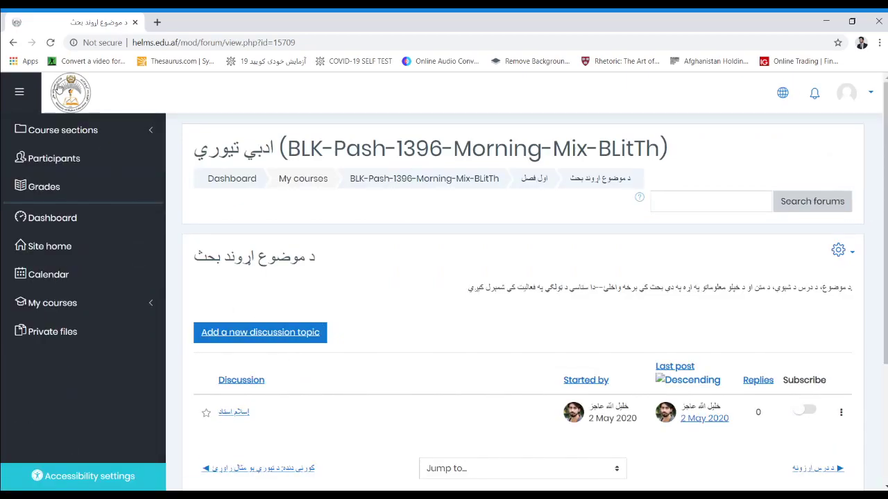
pyautogui.click(12, 43)
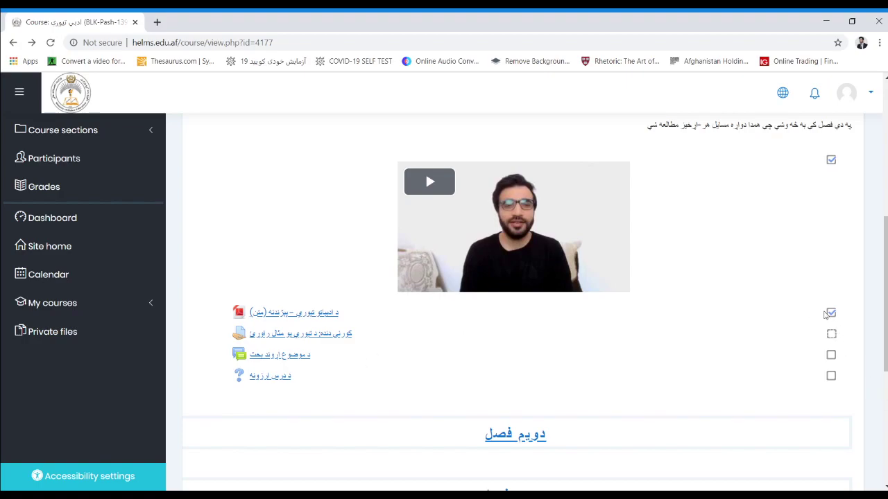
pyautogui.click(276, 357)
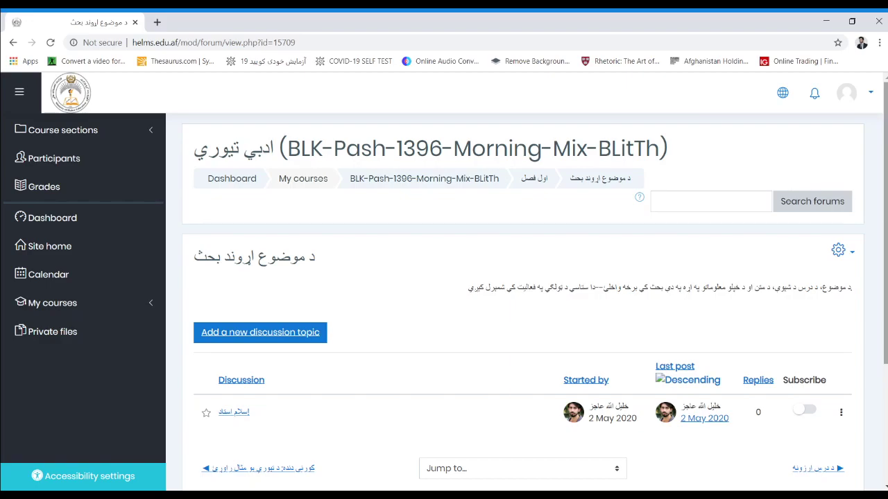
pyautogui.scroll(-1, 534, 287)
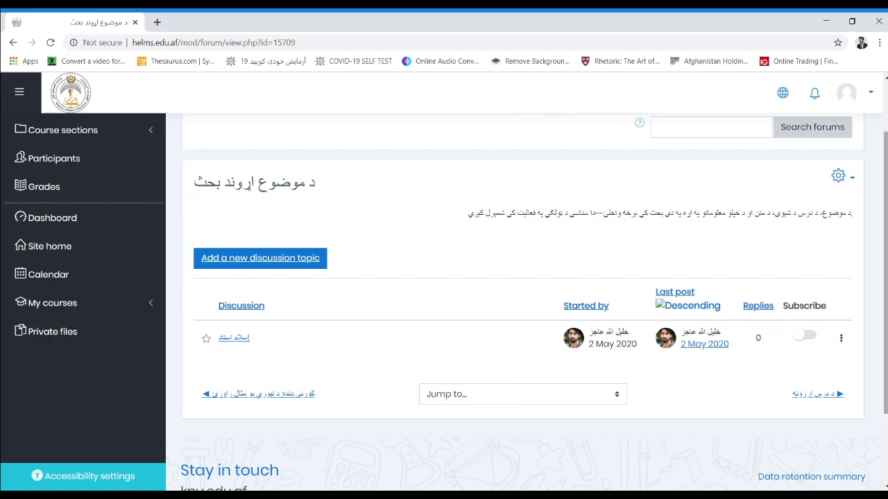
pyautogui.scroll(2, 254, 336)
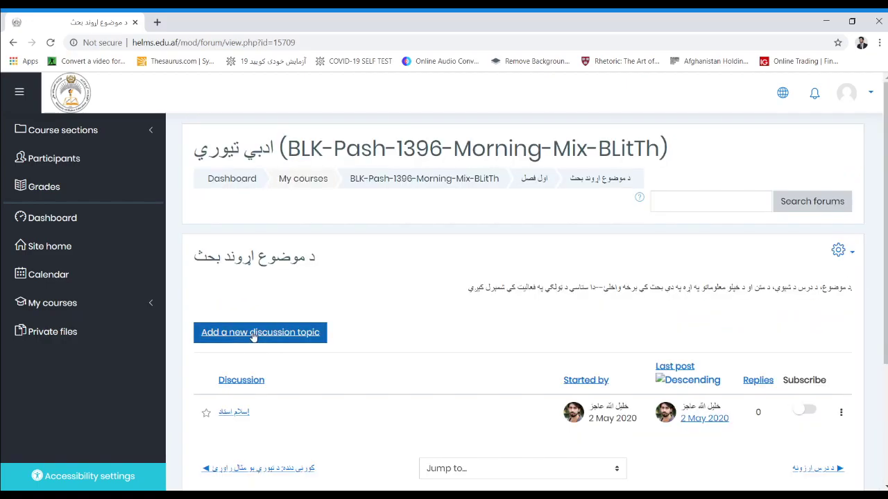
# Step: Start a new discussion topic in the forum with the subject "د ادبیاتو تیوري په اړه زما نظر"
pyautogui.click(254, 334)
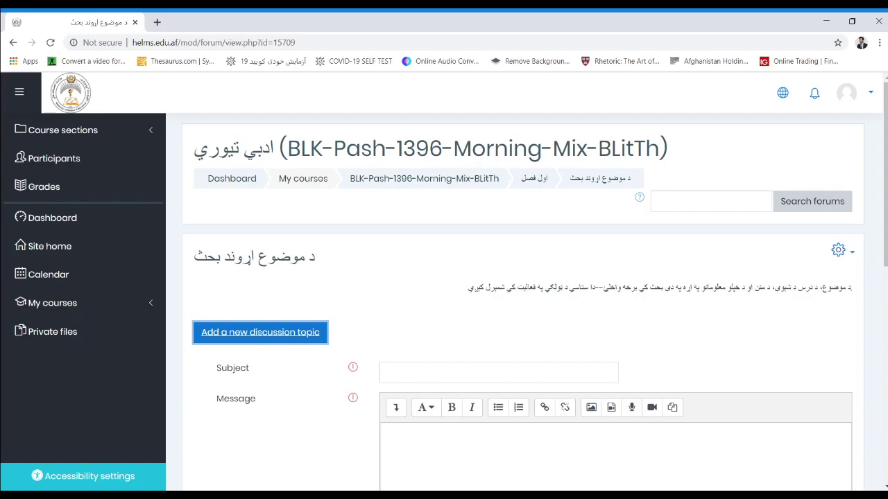
pyautogui.scroll(-3, 527, 277)
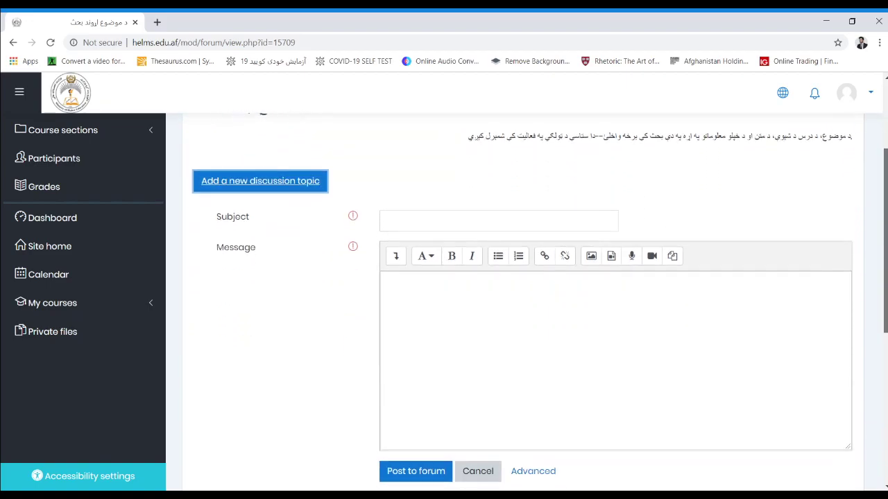
pyautogui.click(414, 303)
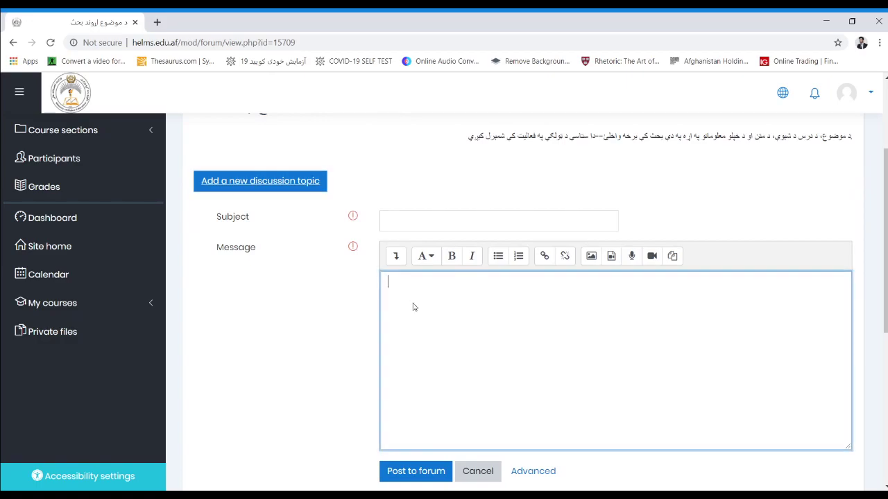
pyautogui.click(477, 223)
pyautogui.write('د')
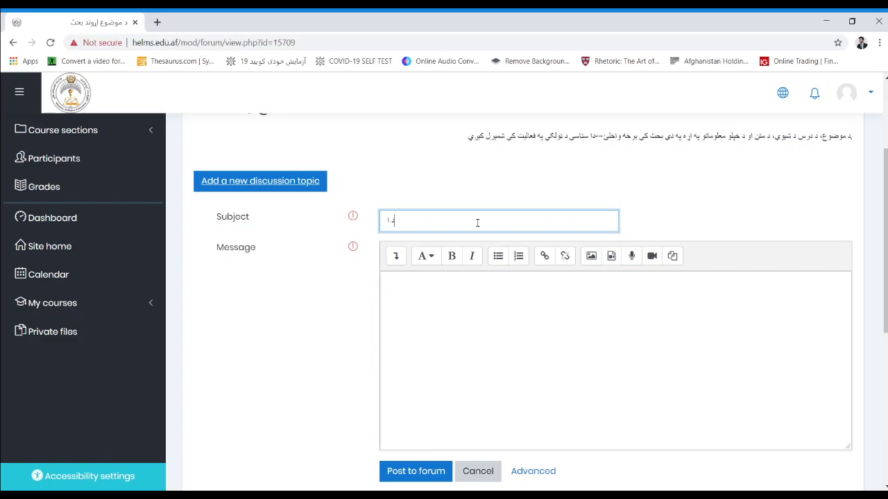
pyautogui.write(' ادبياتو نو')
pyautogui.write('ري په اړه زما نظر')
# Step: Write the message "د ادبیاتو تیوري یو په زړه پوري مضمون دی." and post the topic to the forum
pyautogui.click(496, 295)
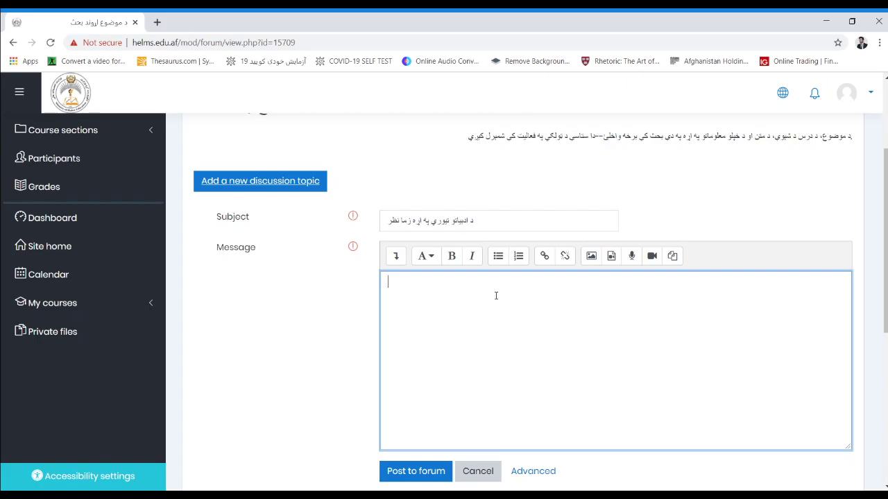
pyautogui.write('ادبیاتو تیوري یو په زړه پوری')
pyautogui.write('مض')
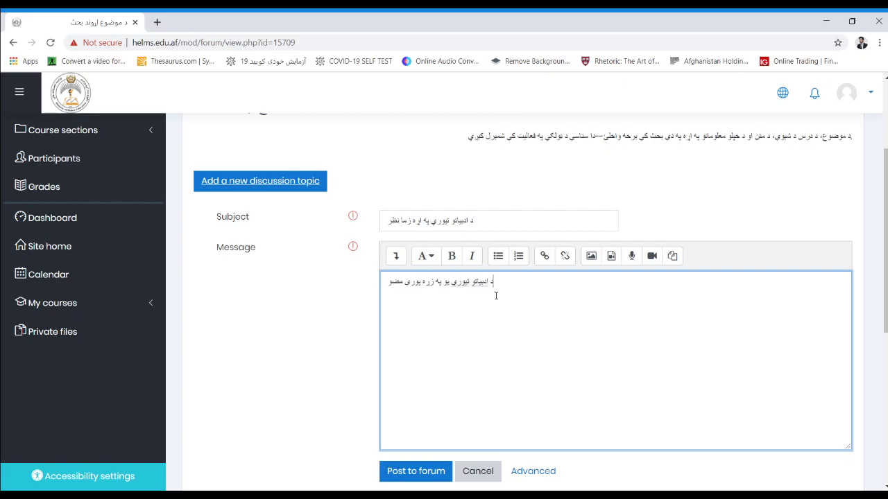
pyautogui.write('مون دی')
pyautogui.scroll(-3, 463, 356)
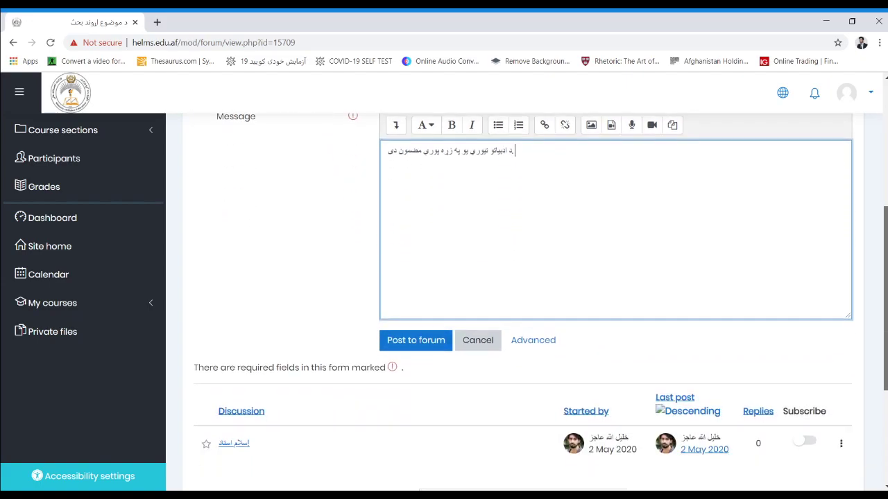
pyautogui.click(408, 350)
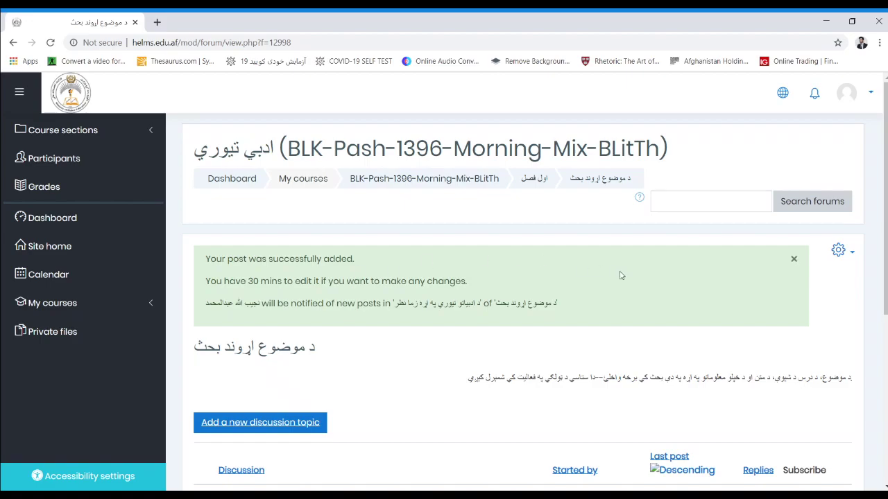
# Step: Toggle the subscription to the new topic off and on again, and subscribe to the "سلام استاد!" discussion
pyautogui.scroll(-2, 884, 278)
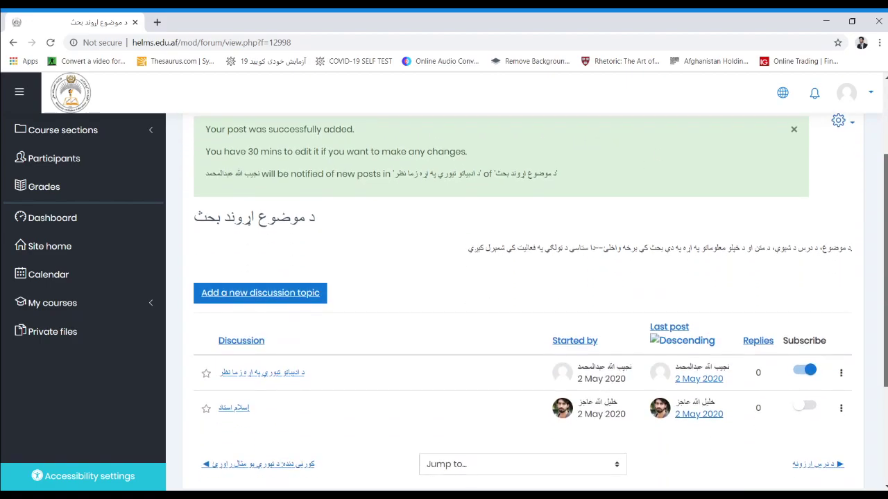
pyautogui.scroll(-1, 884, 277)
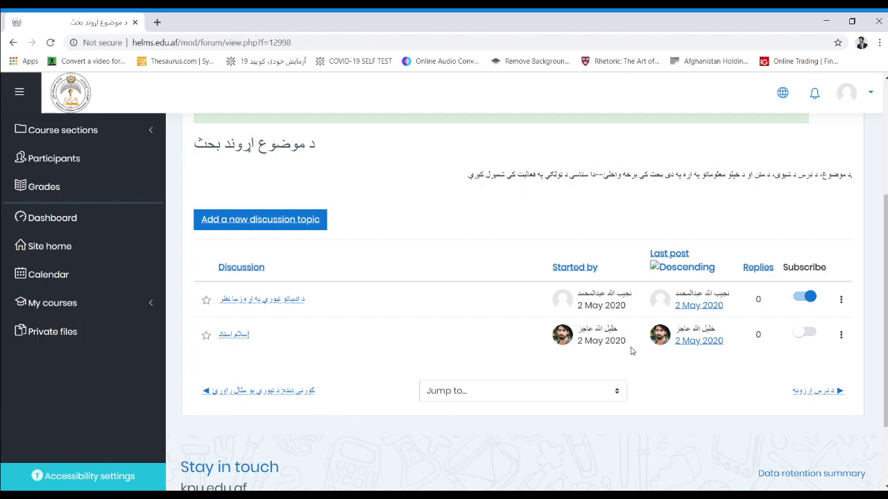
pyautogui.scroll(-1, 632, 347)
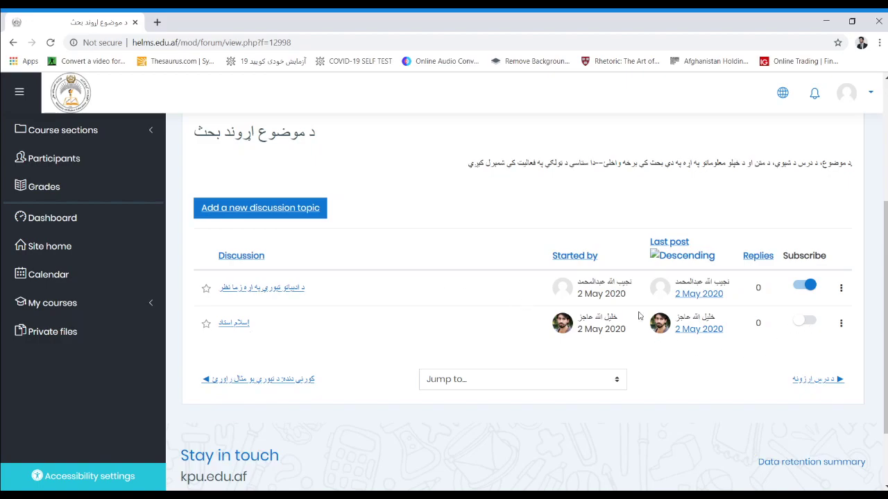
pyautogui.click(801, 289)
pyautogui.click(812, 290)
pyautogui.click(810, 324)
# Step: View the newly posted topic "د ادبیاتو تیوري په اړه زما نظر" and return to the forum's discussion list
pyautogui.click(286, 291)
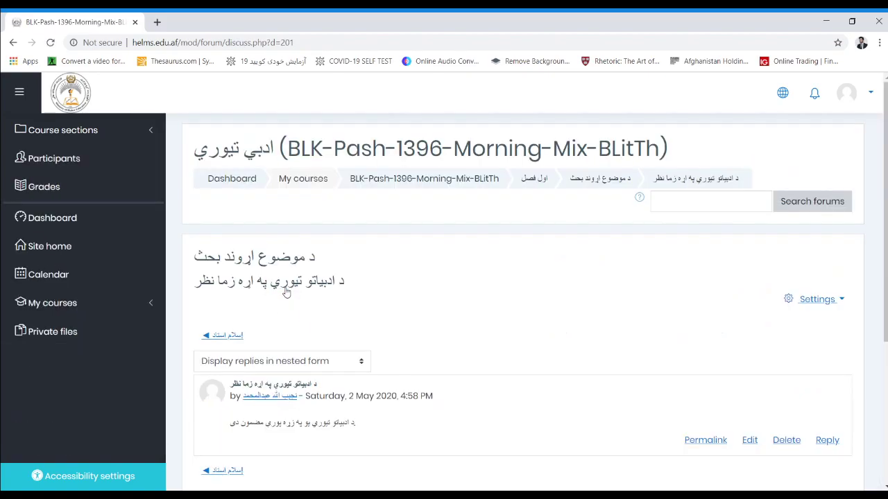
pyautogui.scroll(-3, 285, 292)
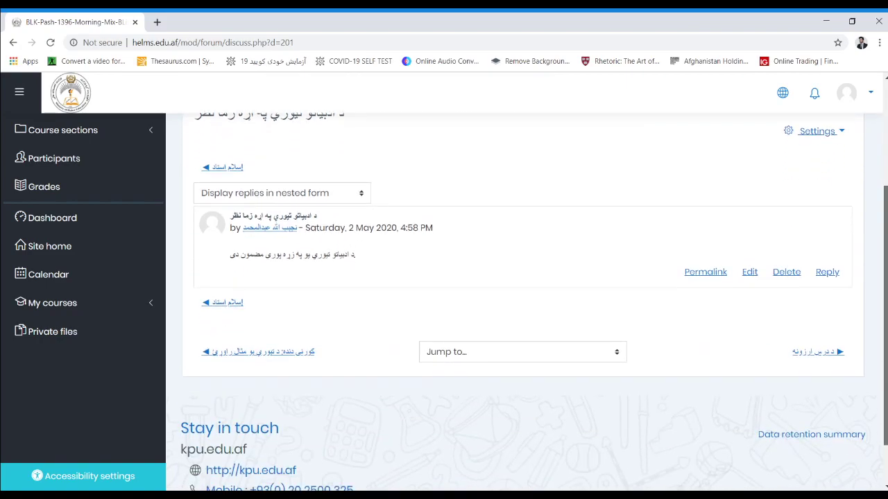
pyautogui.scroll(-1, 527, 298)
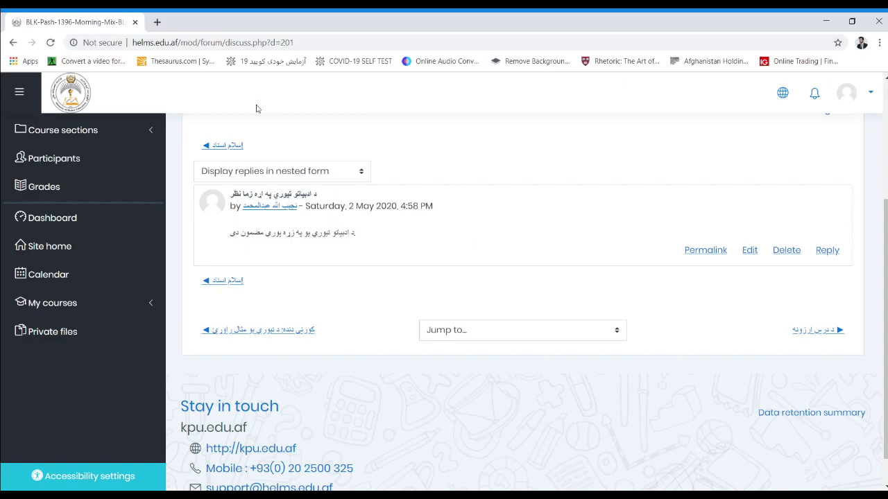
pyautogui.click(12, 42)
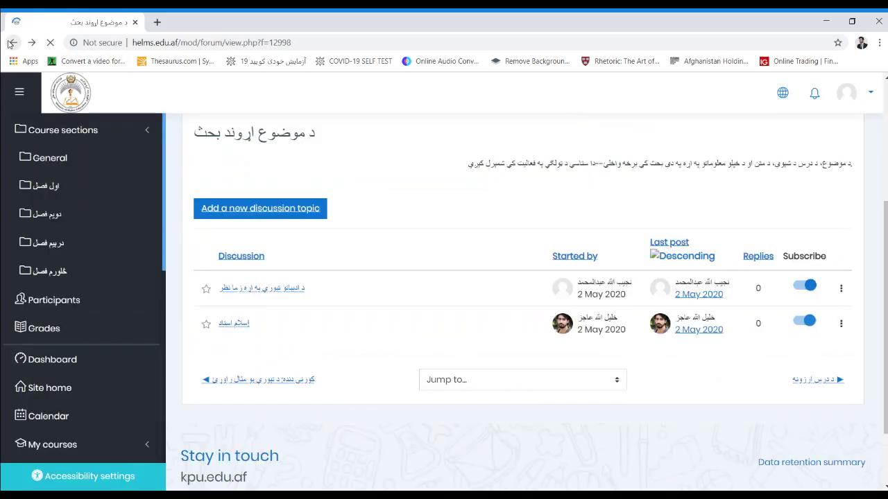
# Step: Open the "سلام استاد!" discussion and read the classmate's post
pyautogui.click(241, 326)
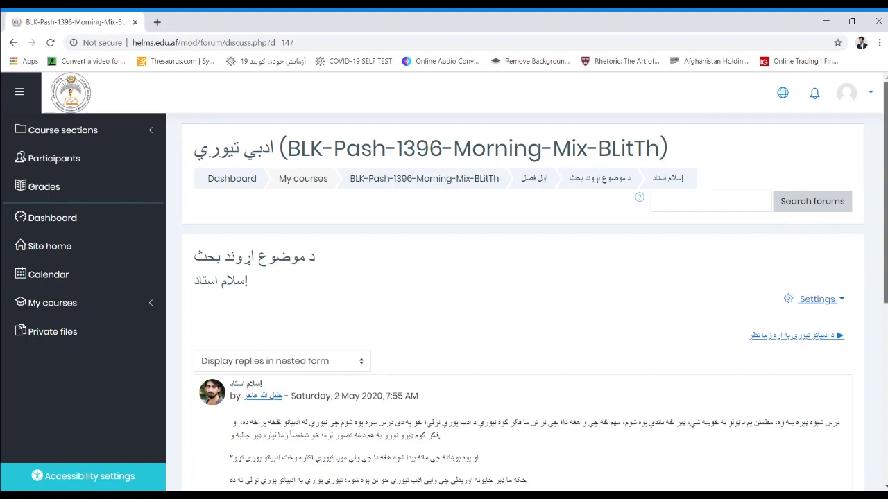
pyautogui.scroll(-1, 535, 286)
pyautogui.scroll(-1, 522, 294)
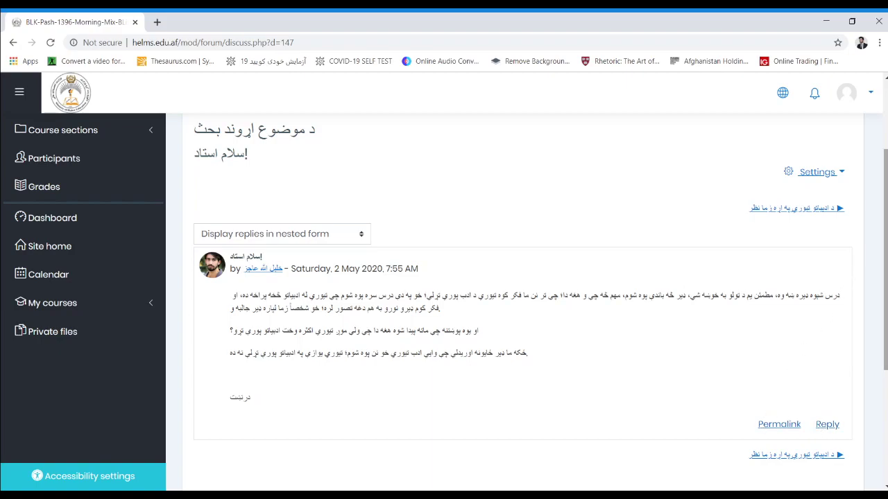
pyautogui.scroll(-2, 885, 277)
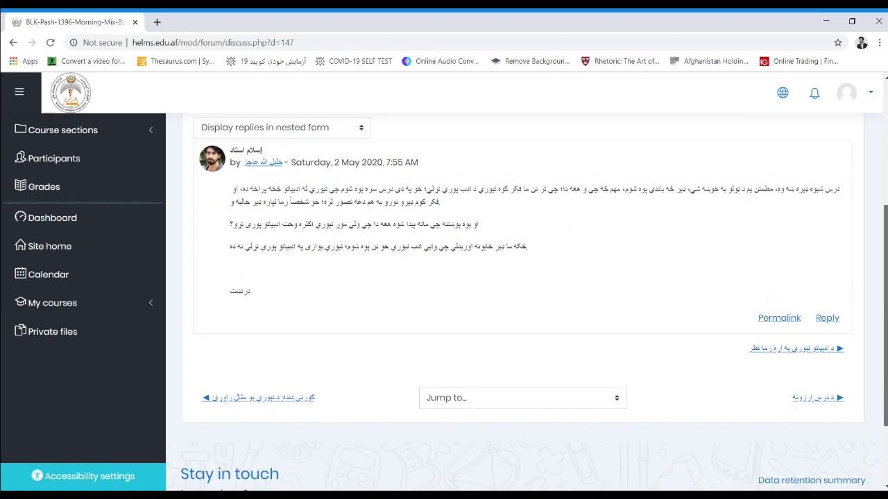
pyautogui.scroll(1, 884, 278)
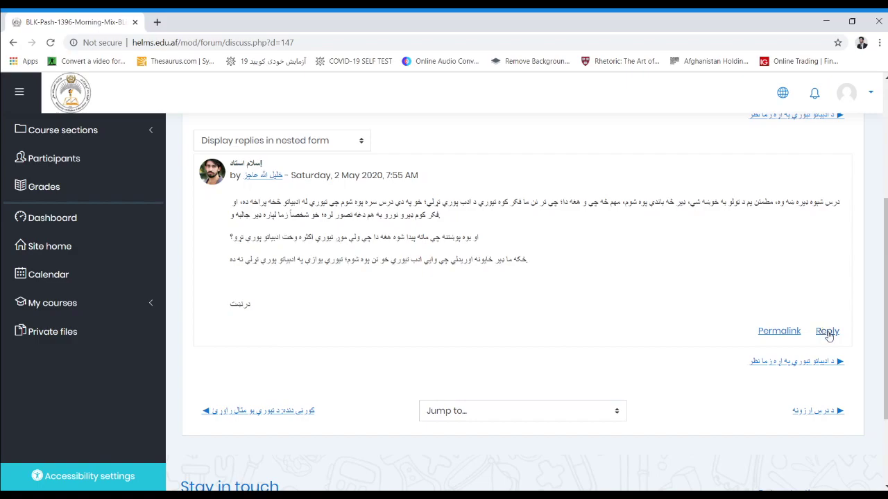
# Step: Reply to the classmate's post with "زه مو له نظر سره موافق یم" and submit the reply
pyautogui.click(826, 331)
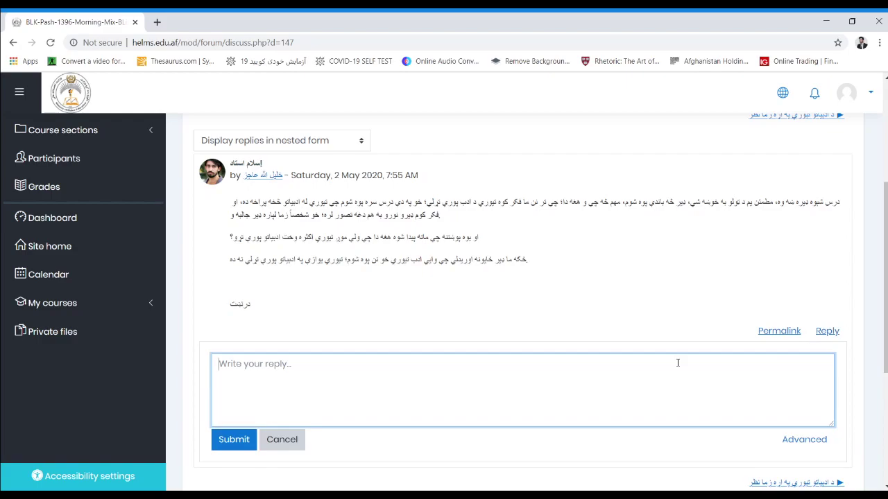
pyautogui.write('زخ')
pyautogui.press('BackSpace')
pyautogui.write('ما له نظره')
pyautogui.press('BackSpace')
pyautogui.write('سره')
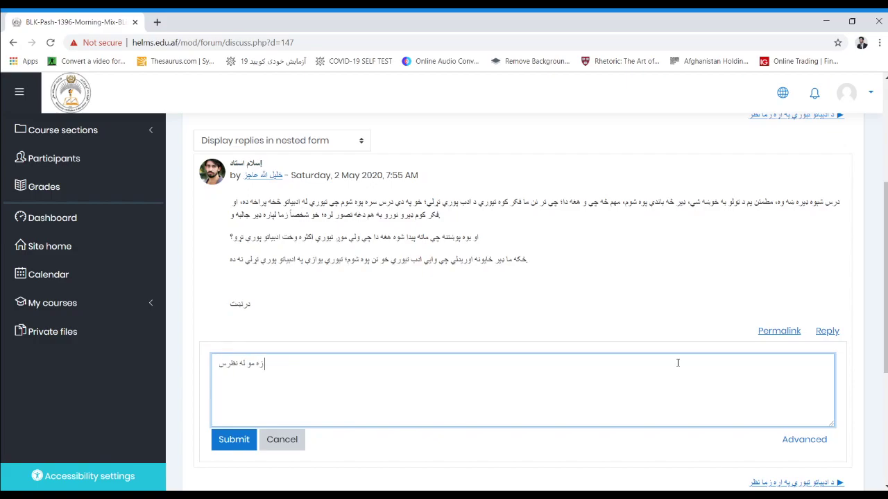
pyautogui.write(' موافق یم')
pyautogui.click(221, 438)
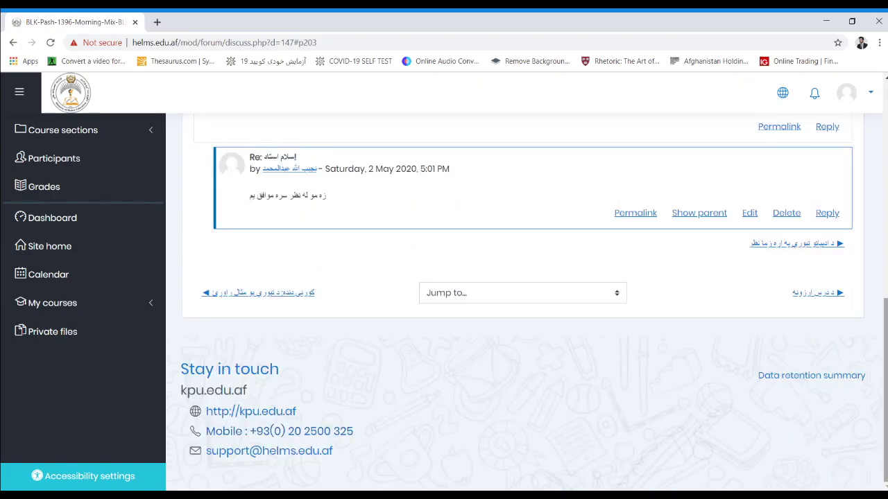
# Step: Review the "سلام استاد!" discussion page, including the classmate's post and the submitted reply
pyautogui.scroll(3, 885, 388)
pyautogui.scroll(5, 885, 389)
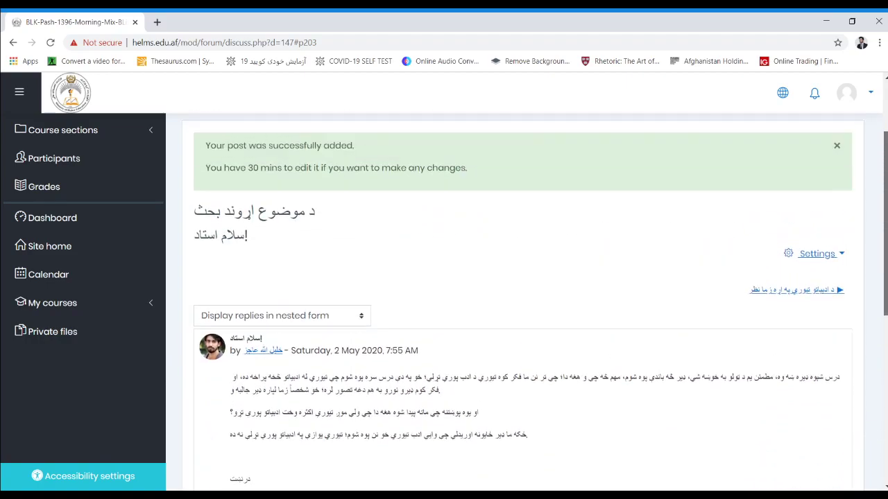
pyautogui.scroll(-3, 523, 289)
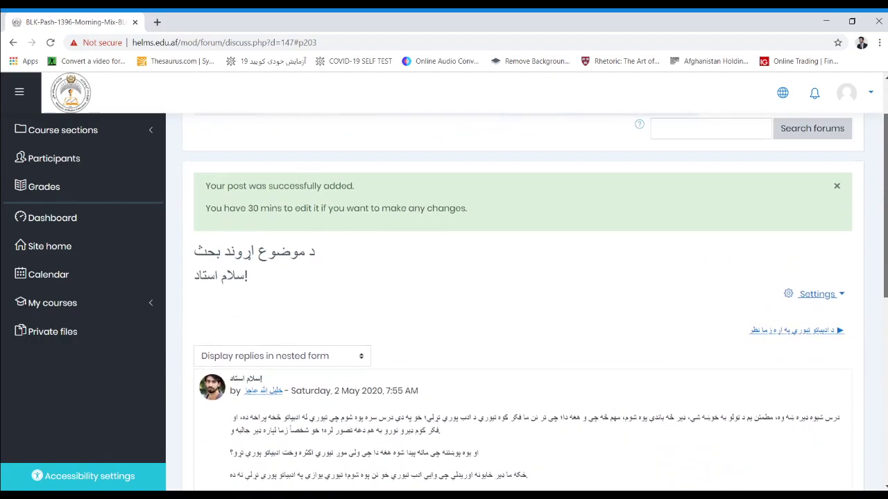
pyautogui.scroll(3, 522, 302)
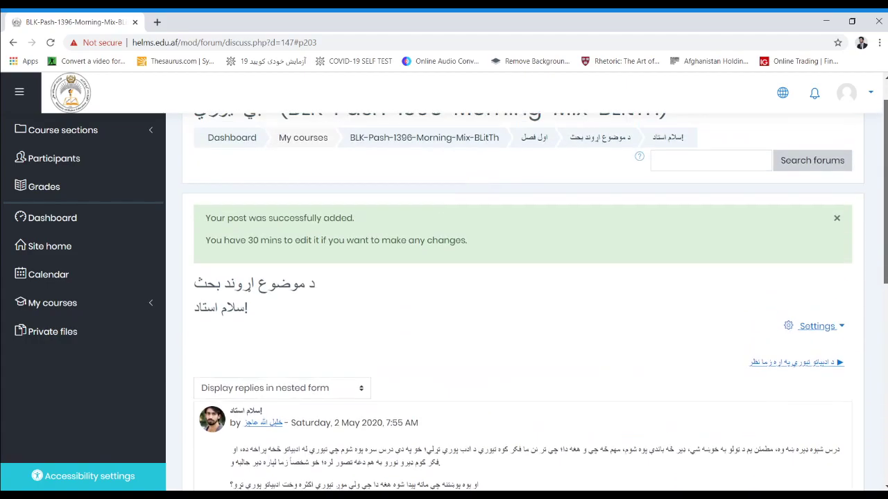
pyautogui.scroll(-5, 522, 302)
pyautogui.scroll(-2, 523, 302)
pyautogui.scroll(2, 523, 302)
pyautogui.scroll(5, 522, 301)
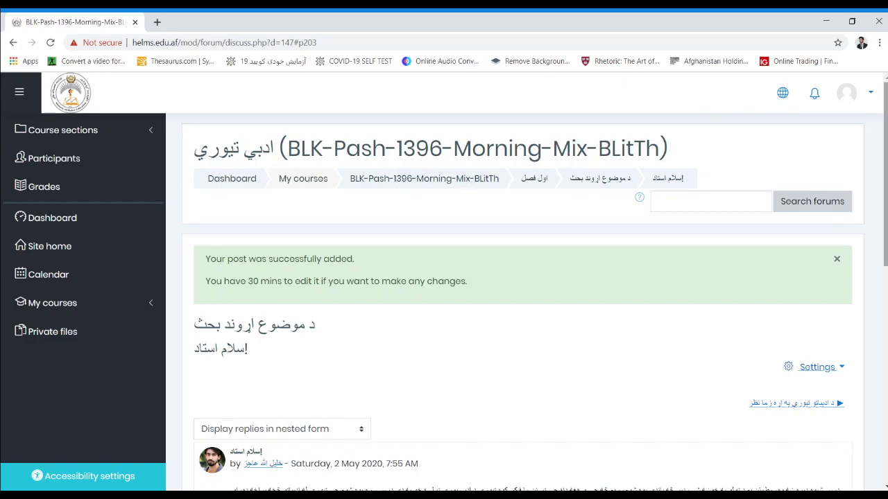
pyautogui.click(882, 366)
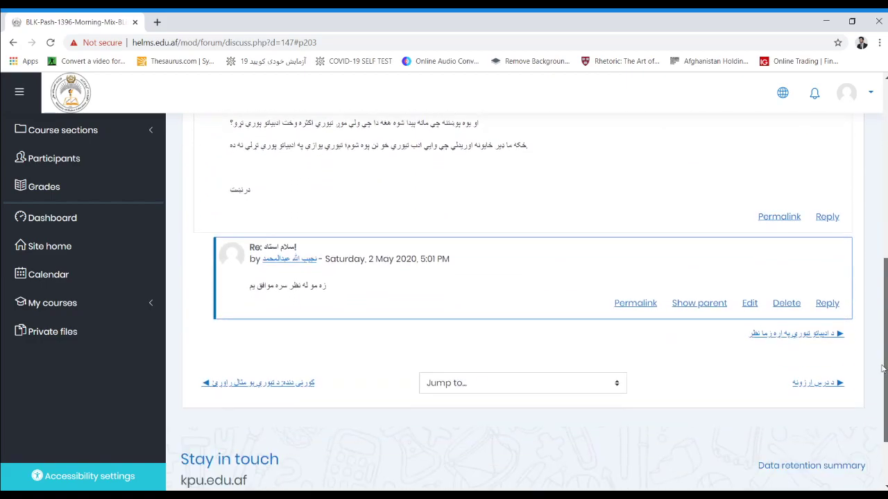
pyautogui.scroll(15, 883, 366)
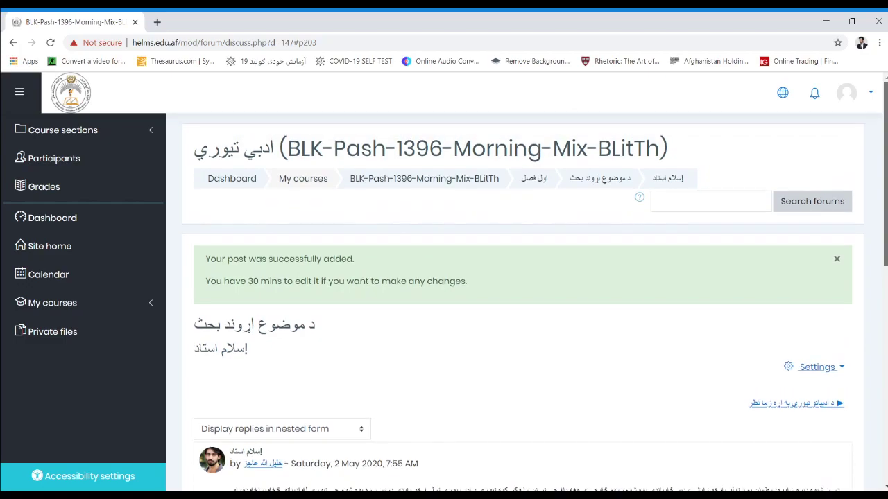
# Step: Go back to the ادبي تیوري course page and mark the "د موضوع اړوند بحث" forum as complete
pyautogui.click(14, 43)
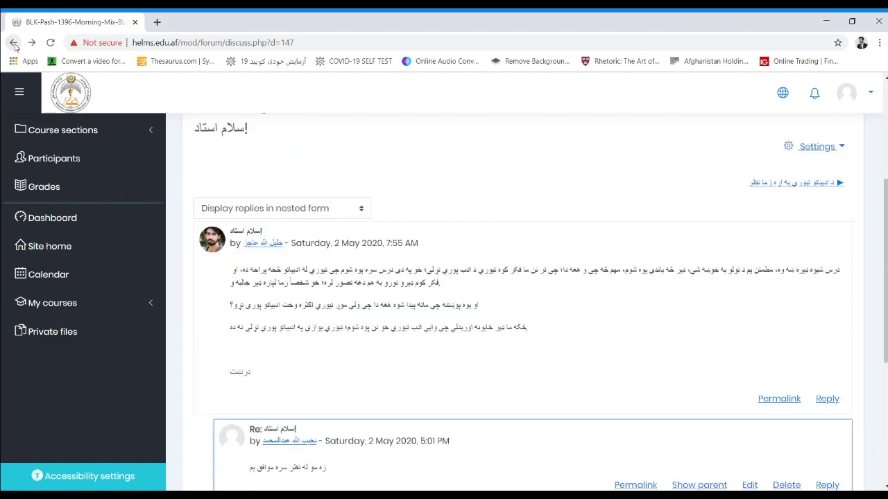
pyautogui.click(14, 43)
pyautogui.click(14, 43)
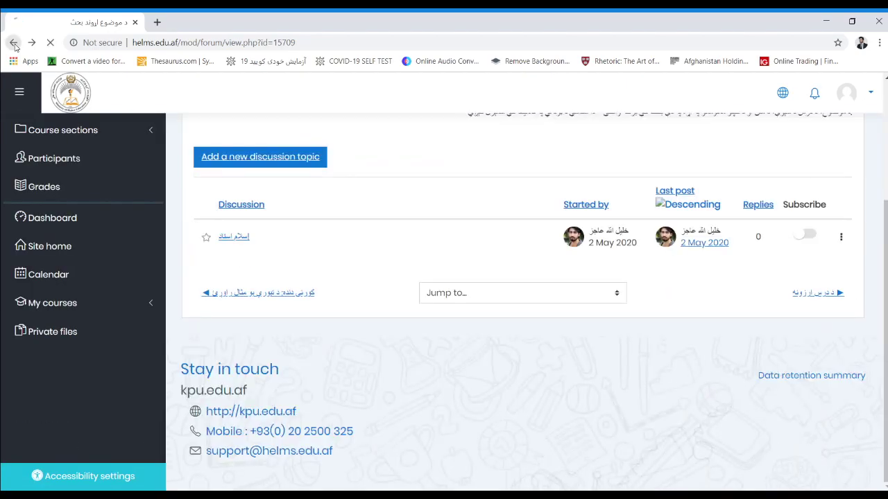
pyautogui.click(14, 43)
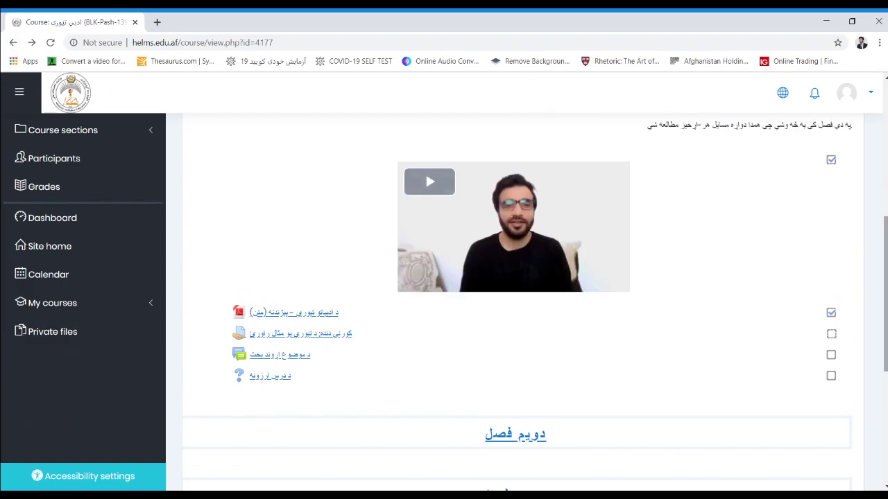
pyautogui.scroll(5, 479, 238)
pyautogui.scroll(-8, 480, 238)
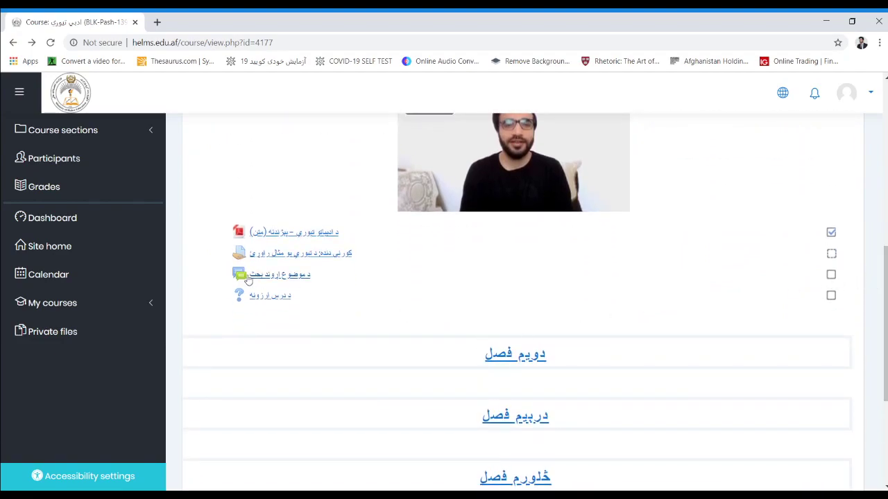
pyautogui.click(831, 276)
# Step: Open the "د درس ارزونه" poll, choose the answer "ښه و" and save the choice
pyautogui.click(274, 299)
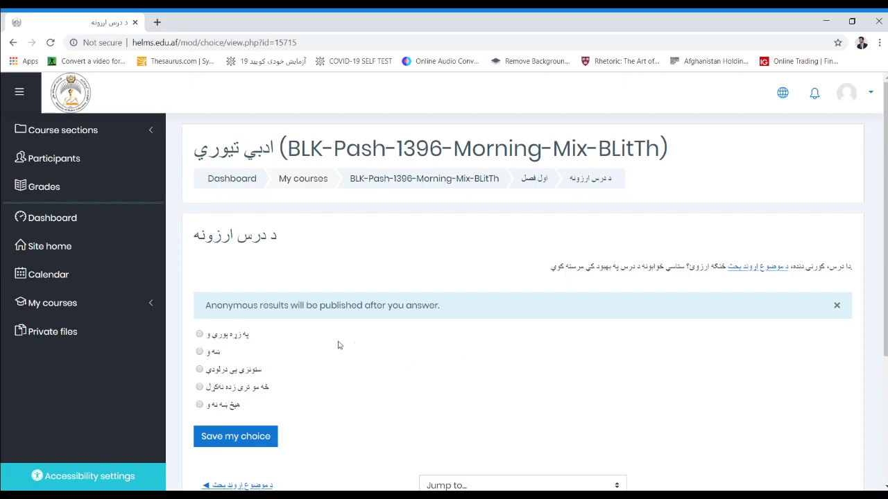
pyautogui.click(200, 353)
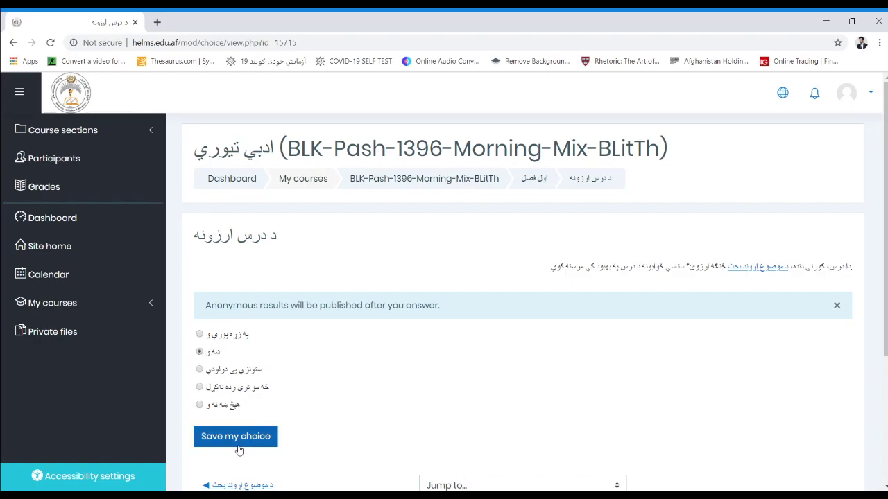
pyautogui.click(241, 443)
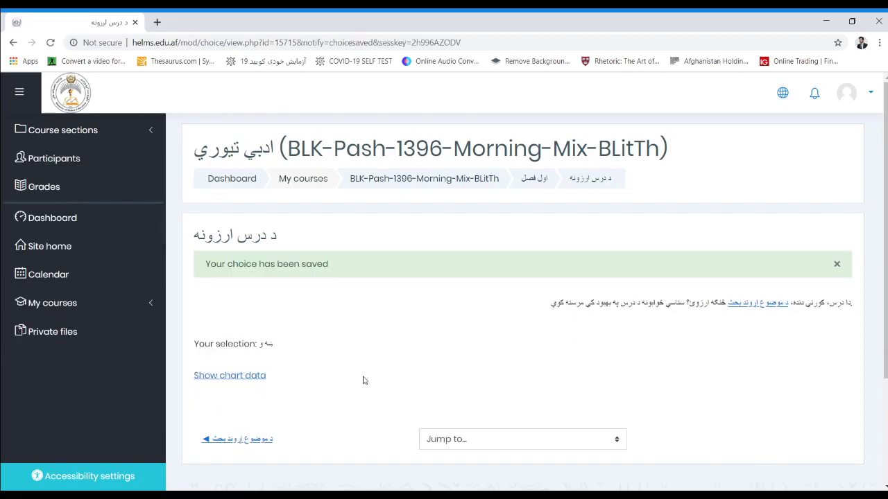
# Step: Examine the poll's response chart and the saved selection
pyautogui.click(270, 383)
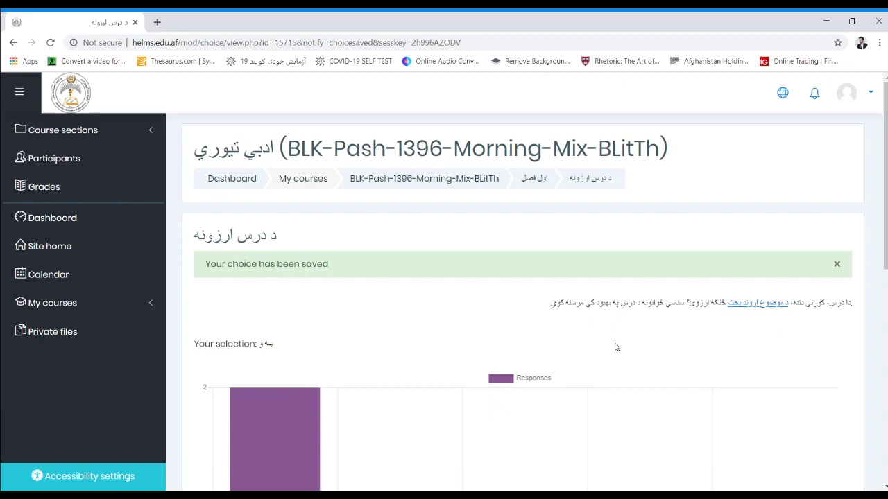
pyautogui.scroll(-4, 520, 298)
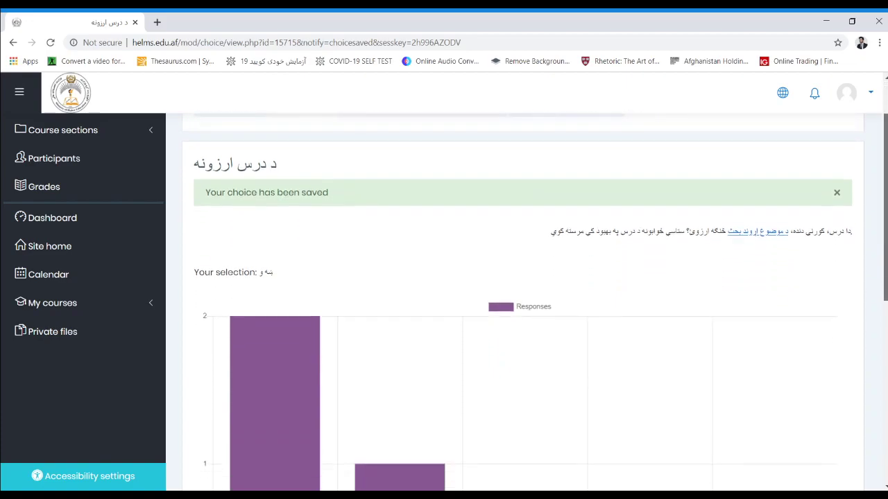
pyautogui.scroll(2, 878, 316)
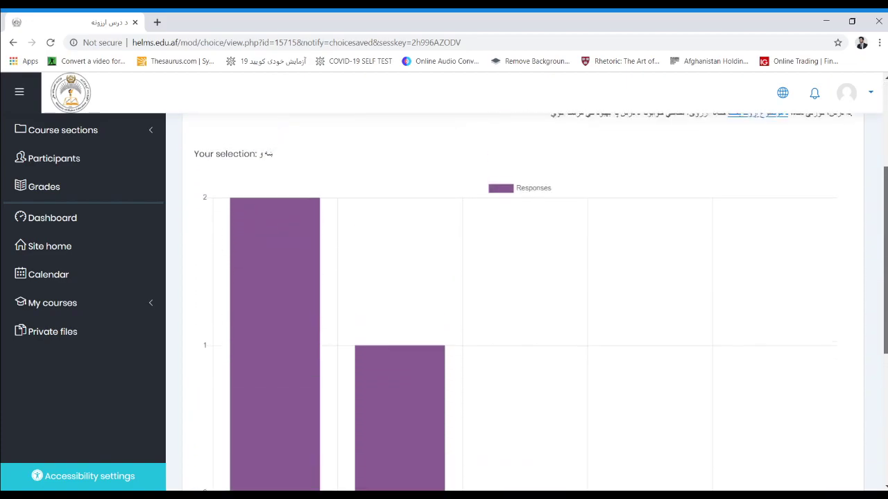
pyautogui.scroll(-2, 878, 316)
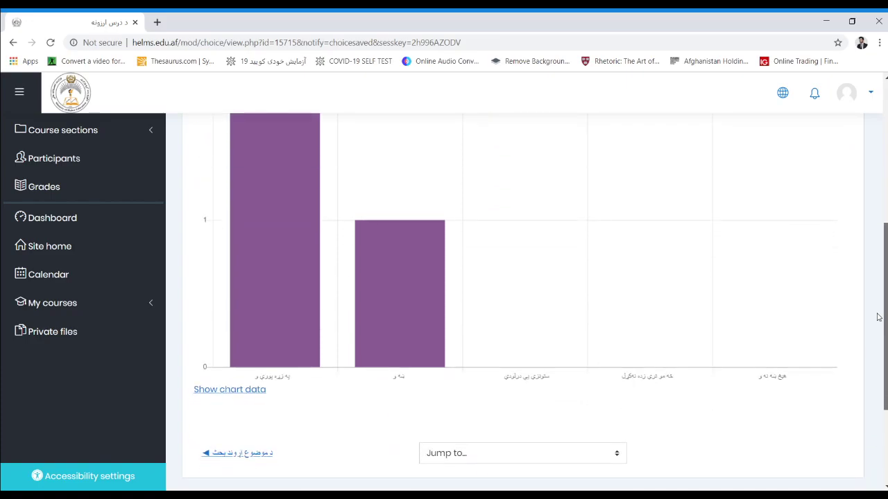
pyautogui.scroll(2, 878, 316)
pyautogui.scroll(-1, 881, 308)
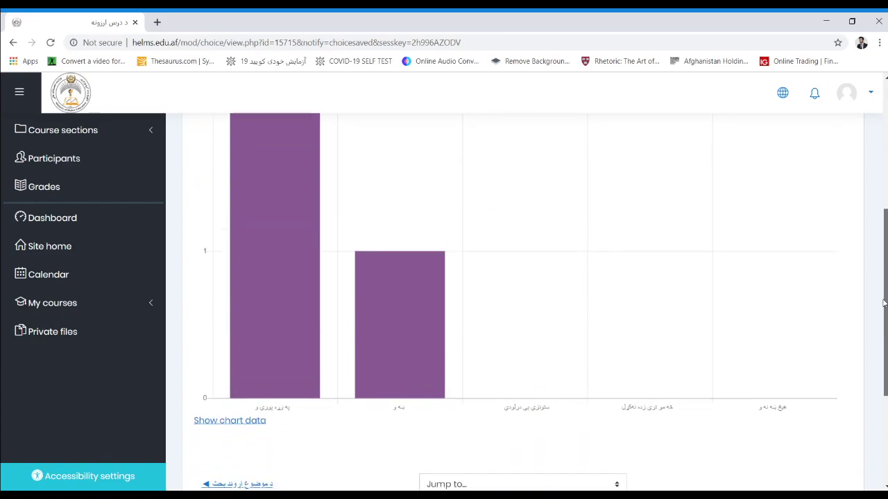
pyautogui.scroll(2, 884, 303)
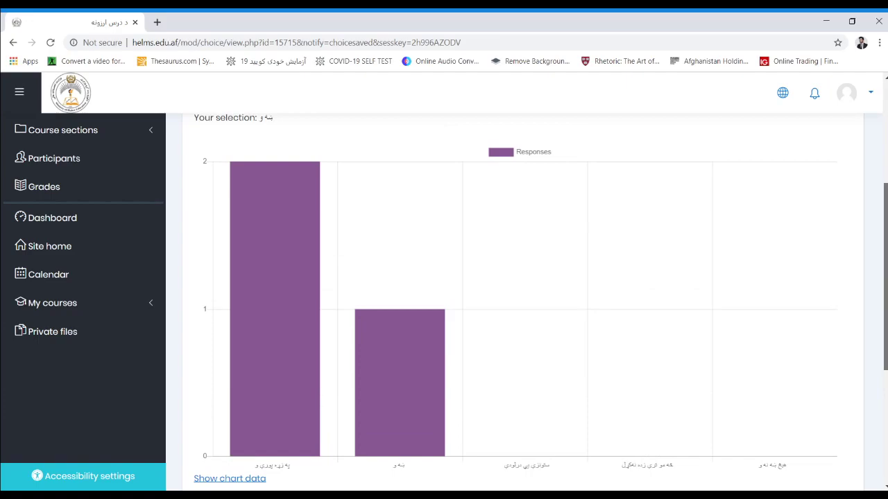
pyautogui.scroll(-3, 884, 306)
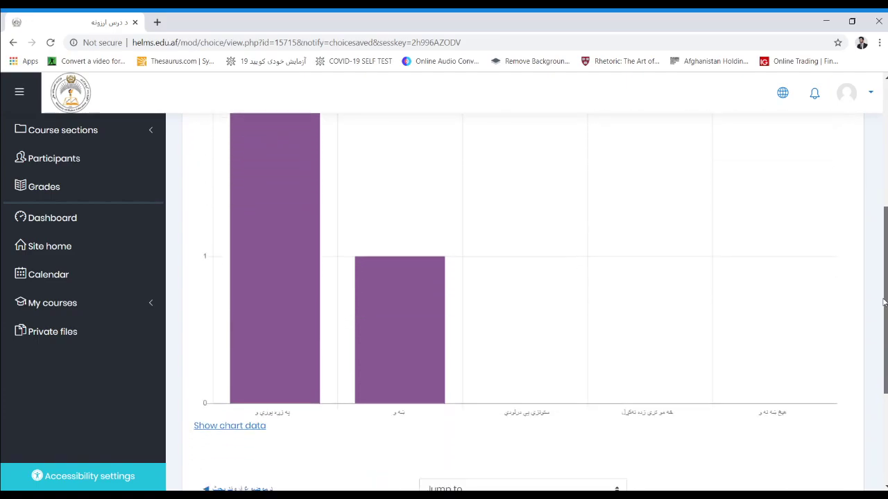
pyautogui.scroll(2, 883, 306)
pyautogui.scroll(-3, 884, 312)
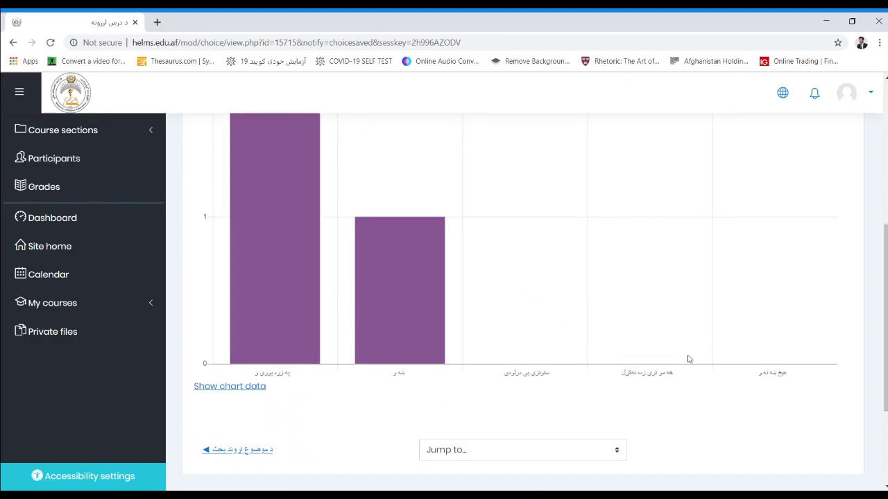
pyautogui.scroll(2, 883, 305)
pyautogui.scroll(1, 883, 306)
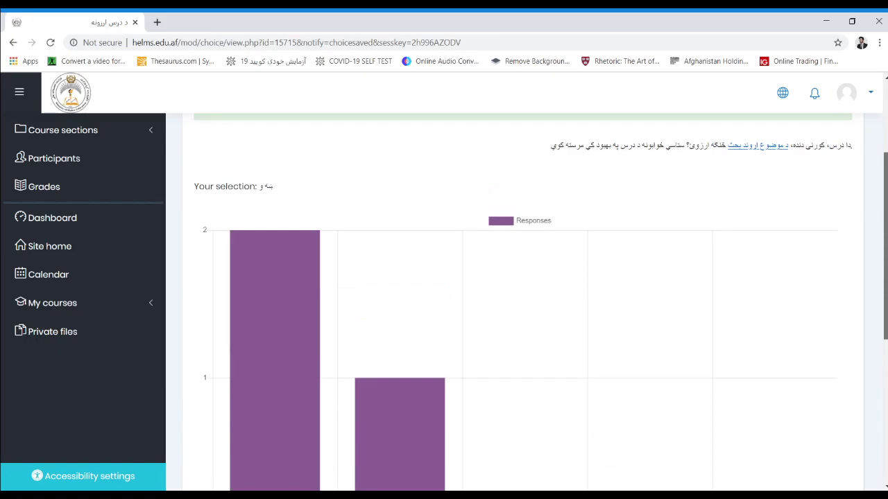
pyautogui.scroll(2, 884, 306)
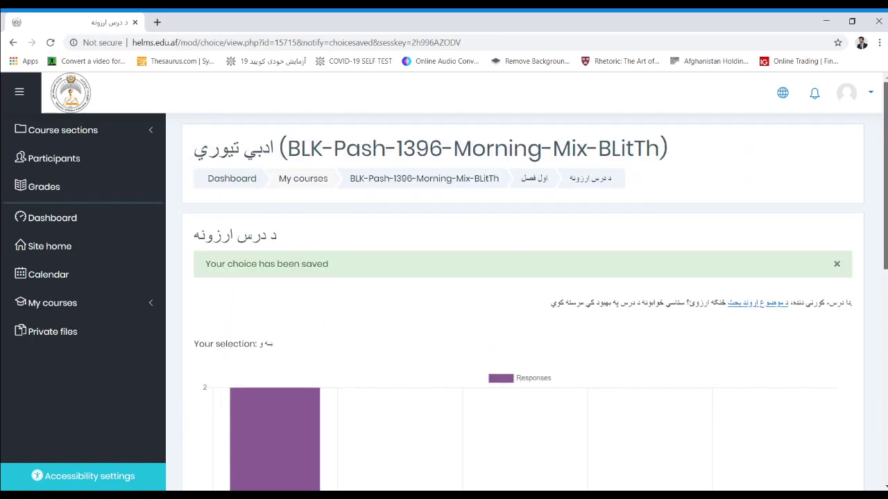
pyautogui.scroll(-5, 883, 306)
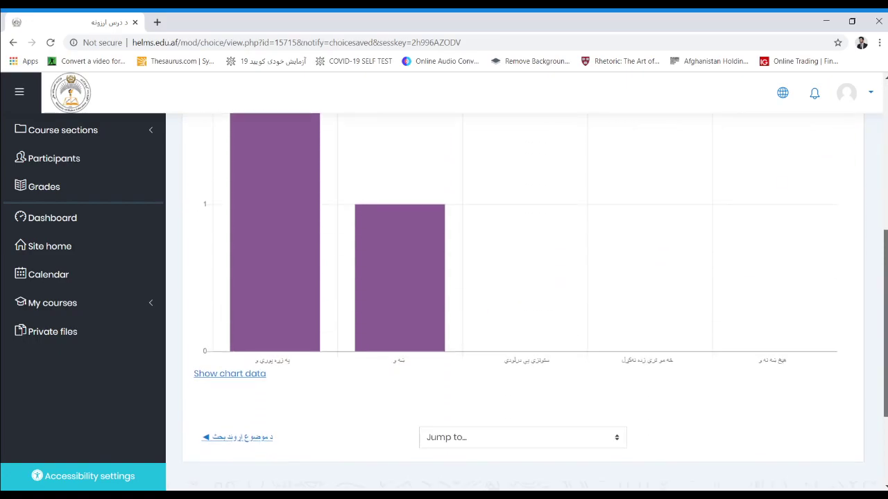
pyautogui.scroll(-2, 883, 306)
pyautogui.scroll(7, 883, 306)
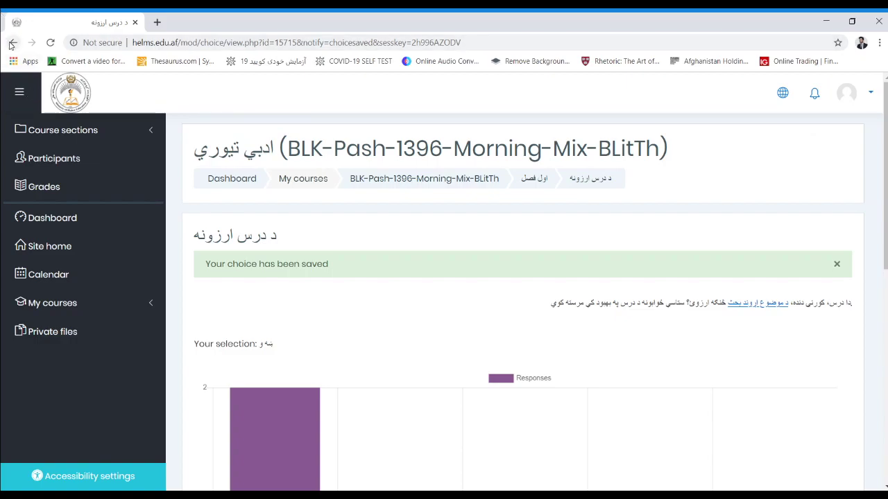
# Step: Reopen the ادبي تیوري course from the dashboard and mark the "د درس ارزونه" activity as complete
pyautogui.click(70, 228)
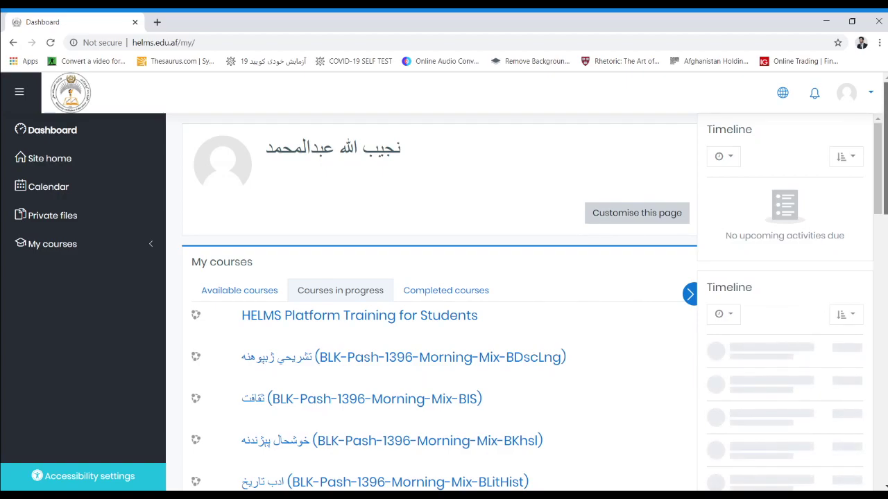
pyautogui.scroll(-3, 885, 139)
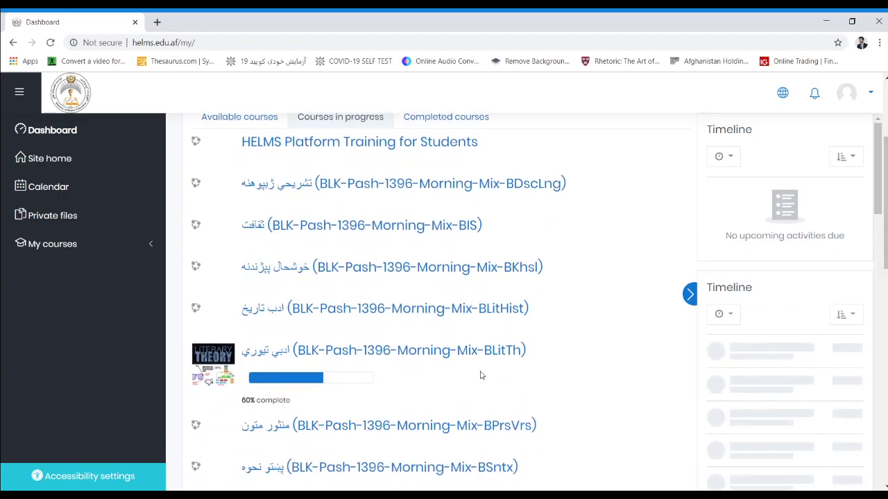
pyautogui.click(390, 356)
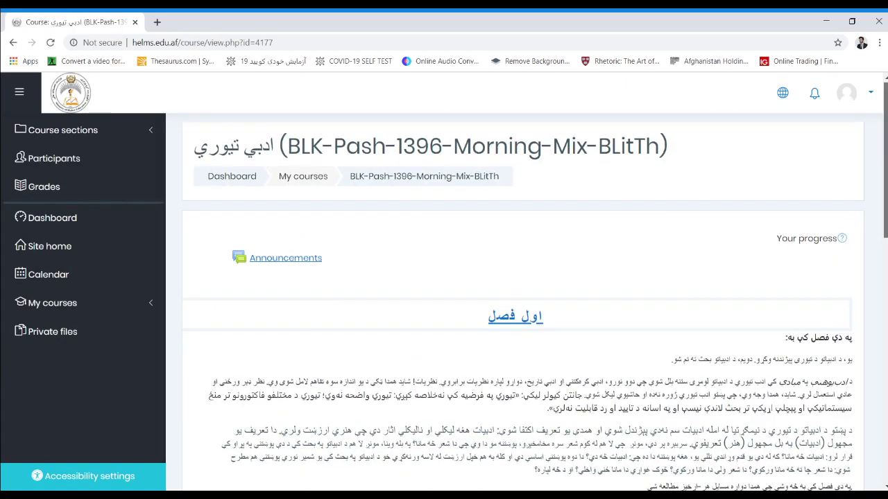
pyautogui.scroll(-5, 520, 312)
pyautogui.click(831, 320)
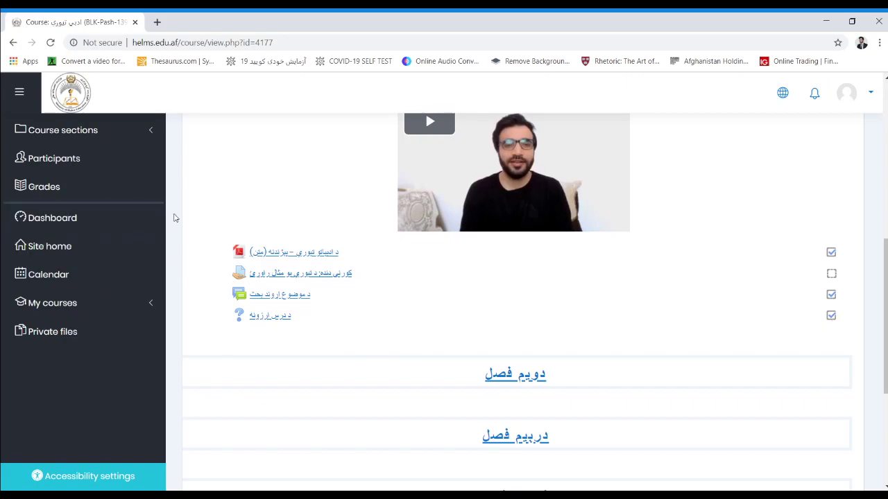
# Step: Check the course progress on the dashboard, then view the پښتو نحوه course page and return to the dashboard
pyautogui.click(80, 226)
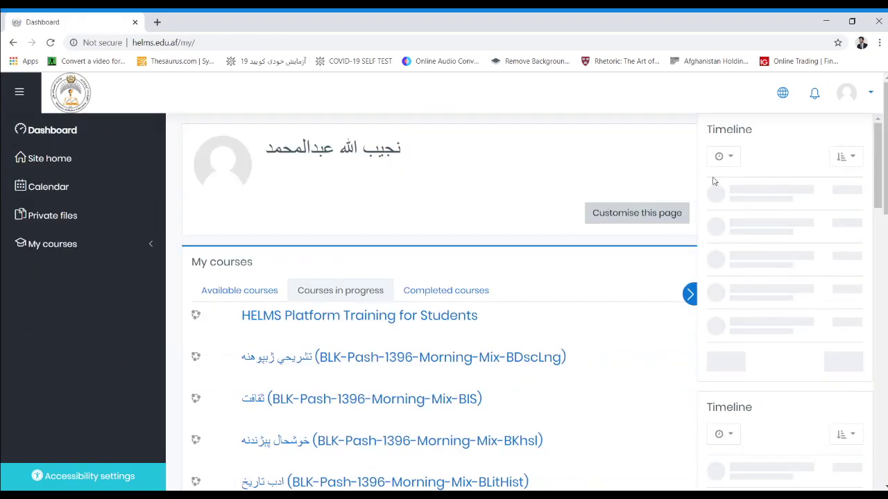
pyautogui.moveTo(883, 137); pyautogui.dragTo(882, 209)
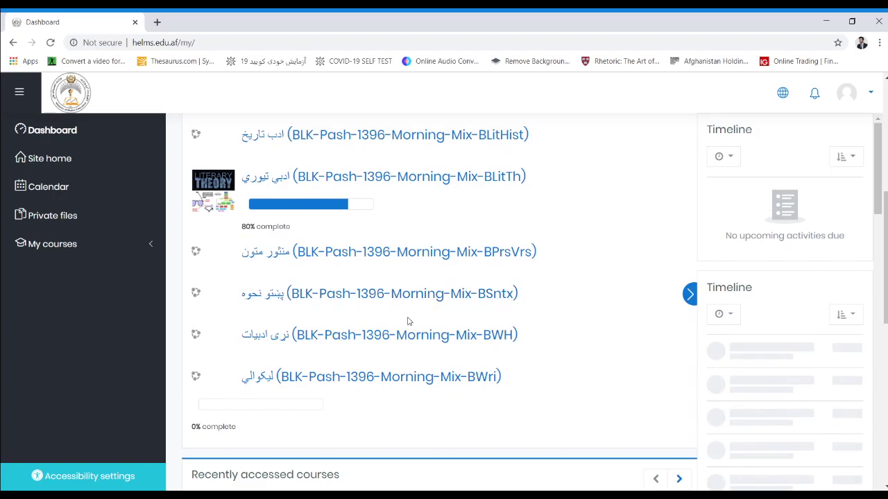
pyautogui.click(375, 297)
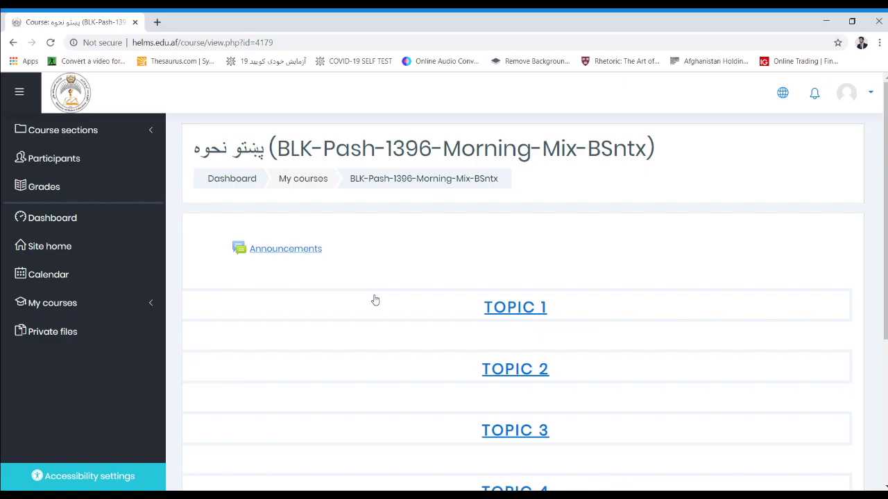
pyautogui.click(12, 43)
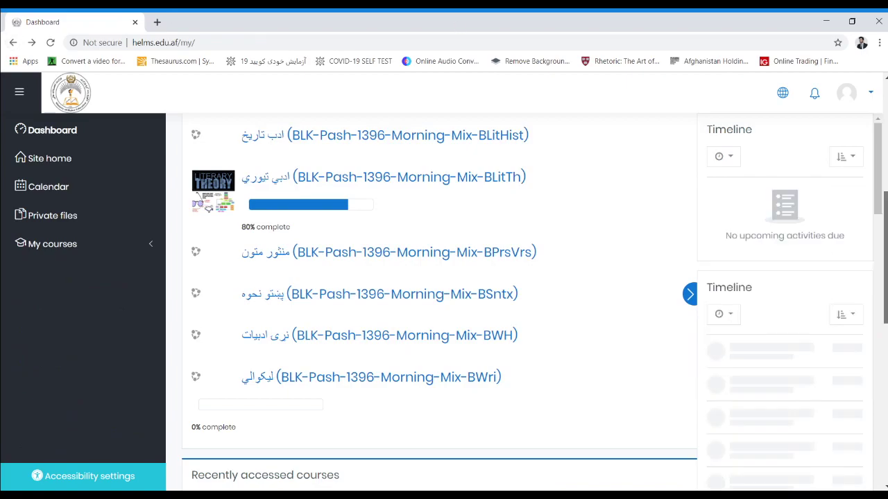
# Step: Open the student's user profile page and review the completion progress of the enrolled courses
pyautogui.scroll(7, 439, 305)
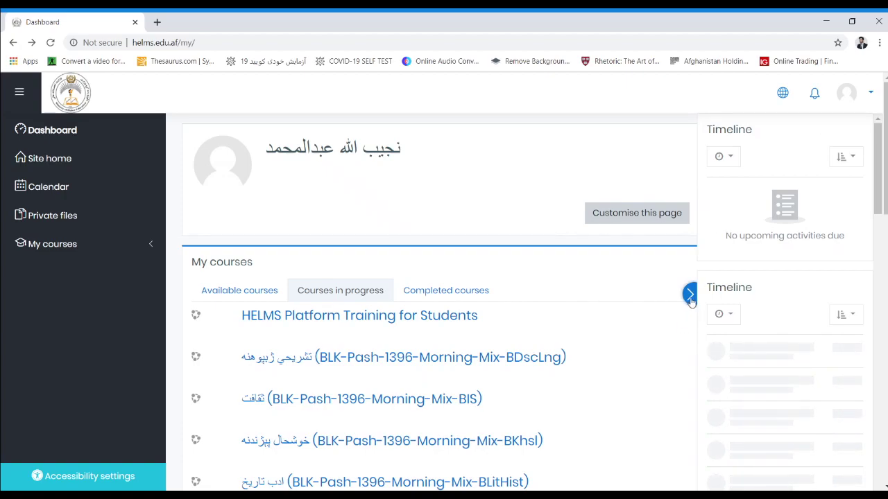
pyautogui.click(872, 96)
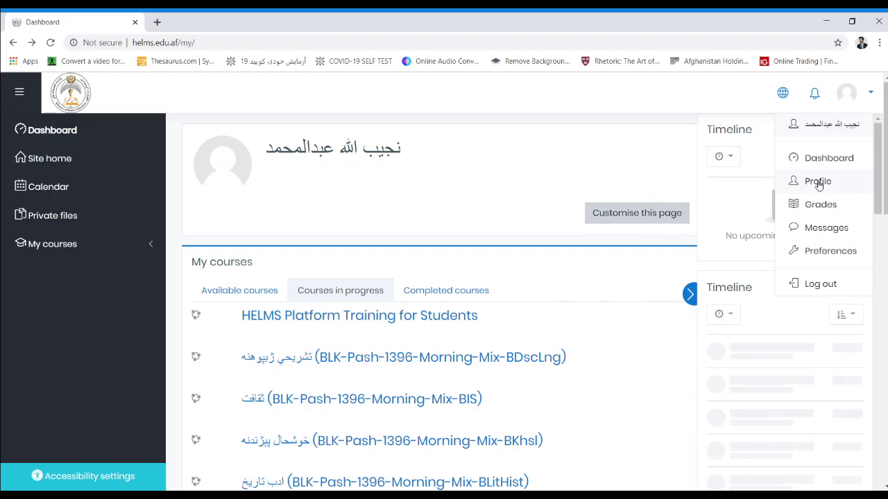
pyautogui.click(819, 183)
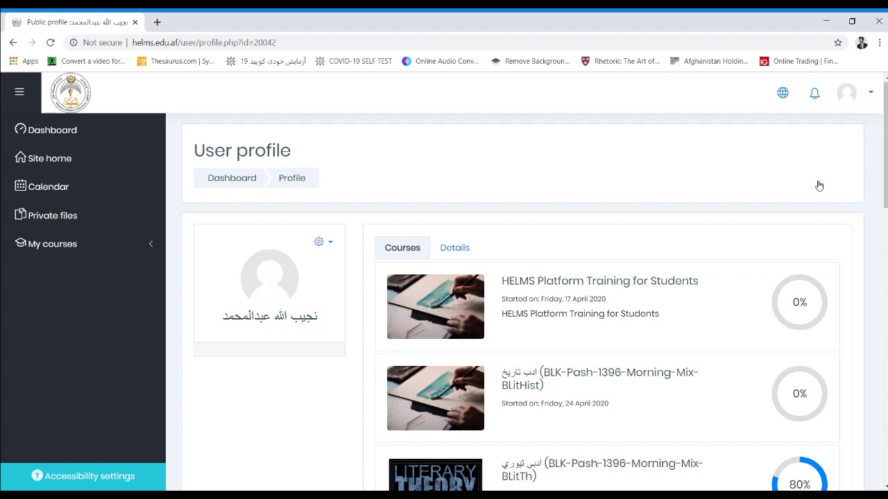
pyautogui.scroll(-4, 819, 186)
pyautogui.scroll(-4, 607, 302)
pyautogui.scroll(-4, 309, 154)
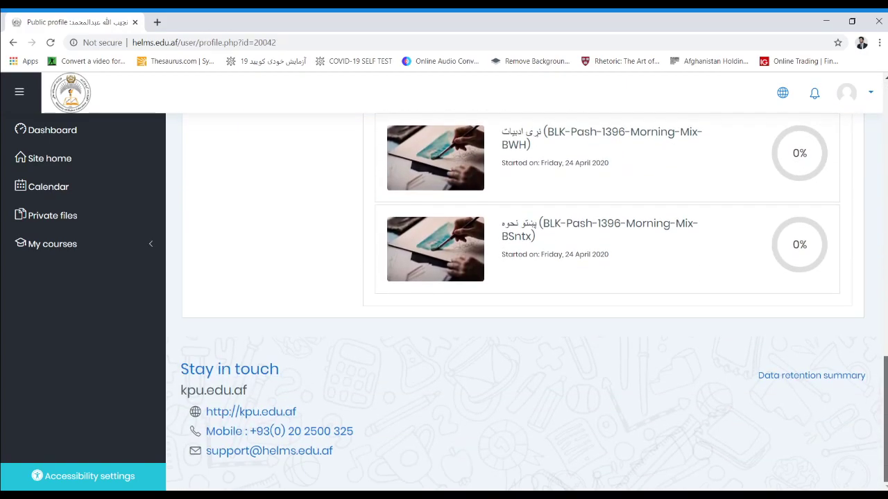
pyautogui.scroll(12, 309, 154)
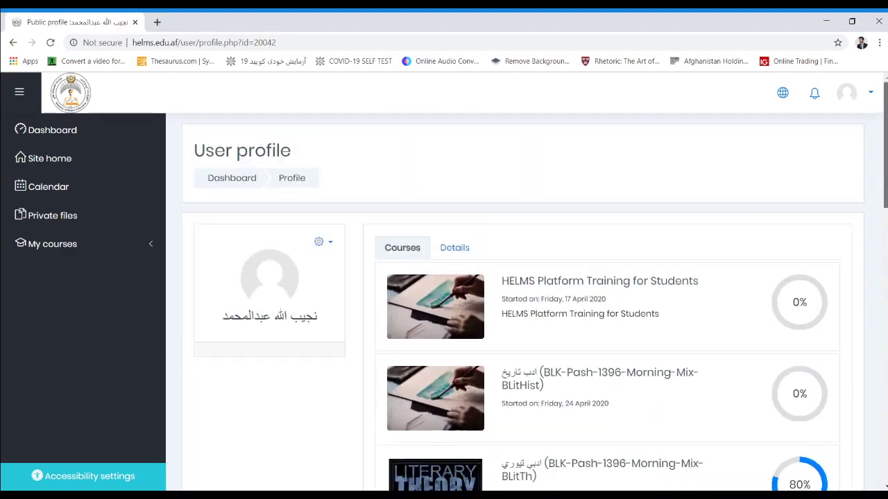
# Step: Open the profile for editing and review its general details, description and user picture sections
pyautogui.click(327, 243)
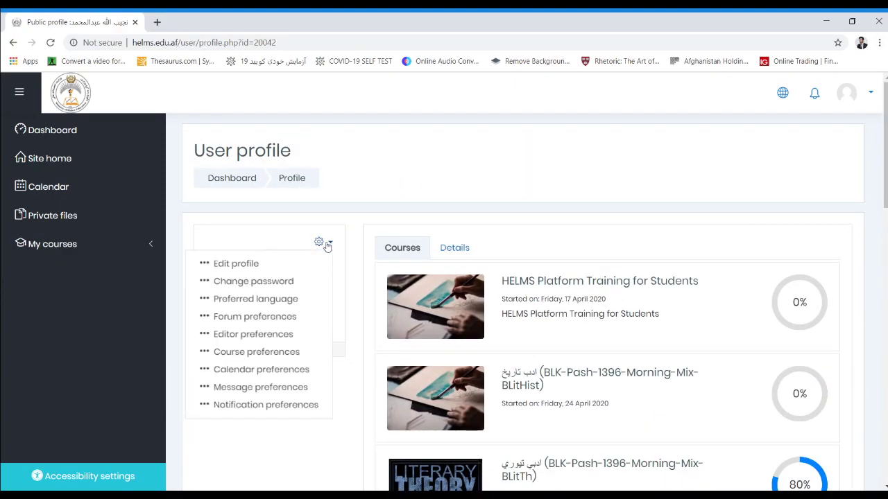
pyautogui.click(242, 269)
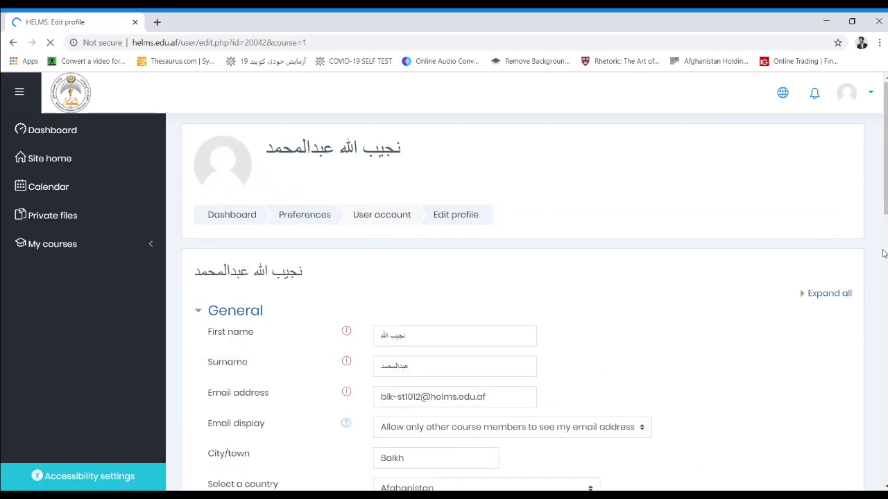
pyautogui.scroll(-3, 883, 253)
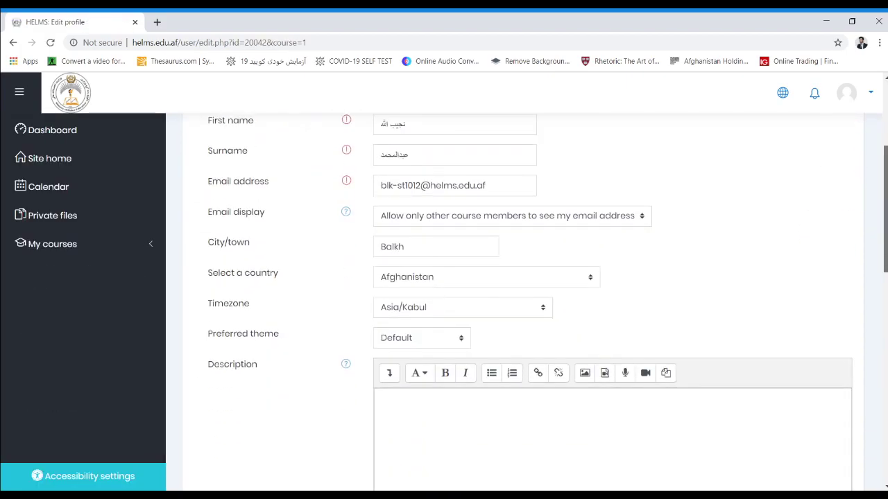
pyautogui.scroll(-2, 591, 394)
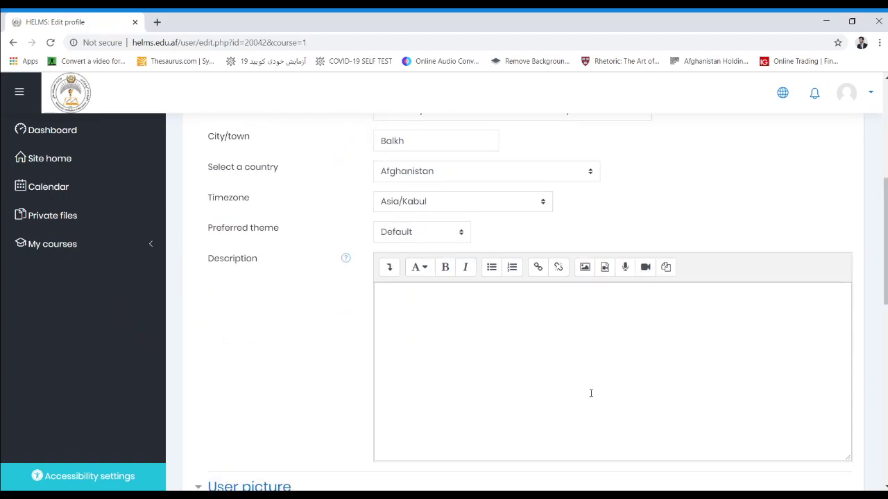
pyautogui.click(750, 310)
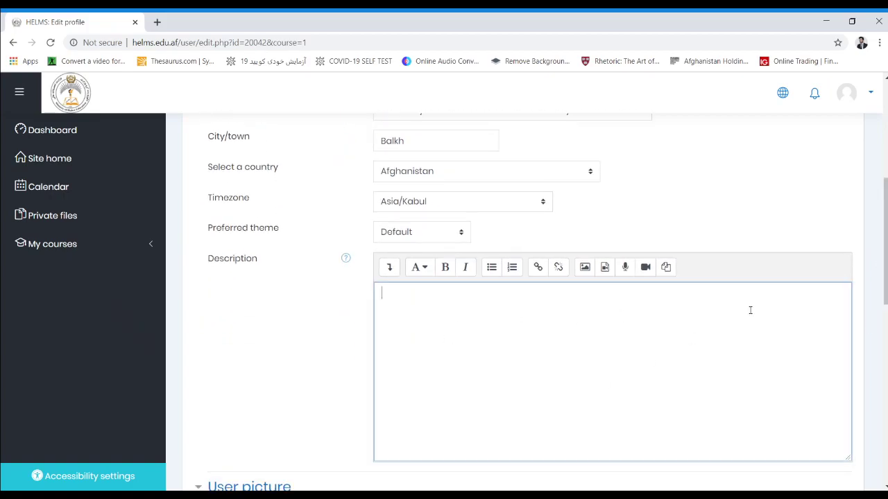
pyautogui.scroll(-4, 749, 310)
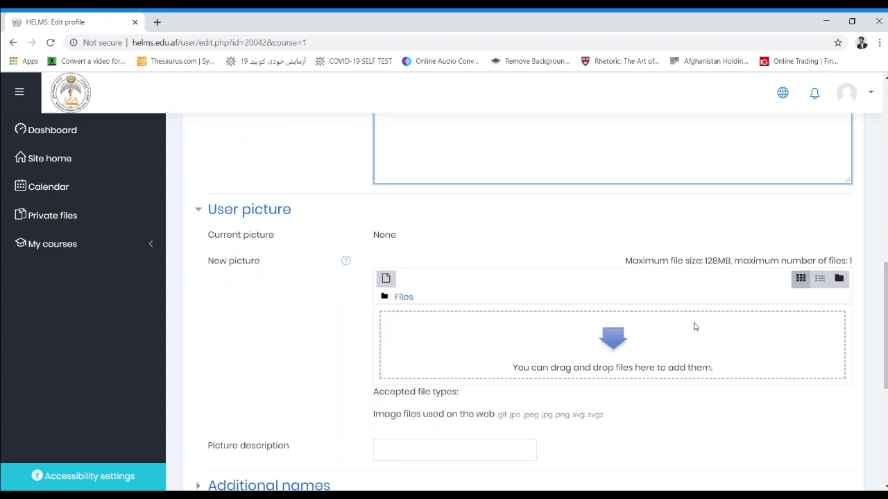
pyautogui.scroll(8, 679, 277)
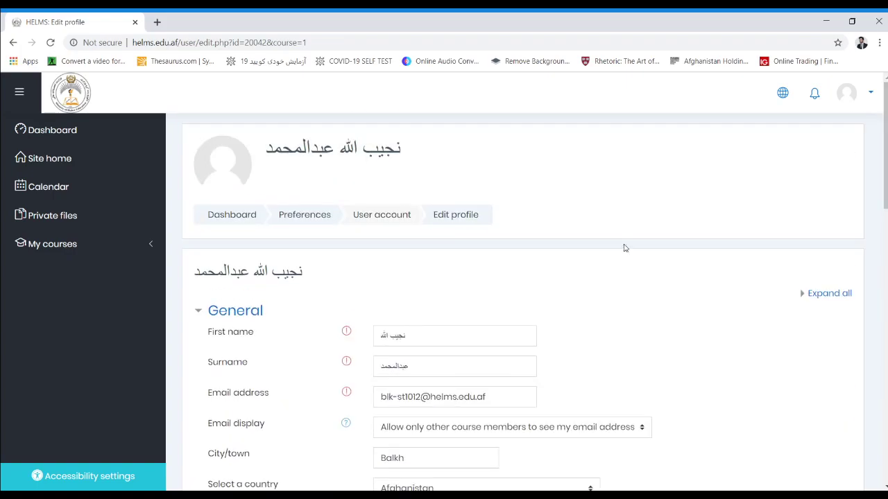
# Step: Replace the surname in the profile's general details with the student's new surname and update the profile
pyautogui.click(412, 368)
pyautogui.doubleClick(398, 366)
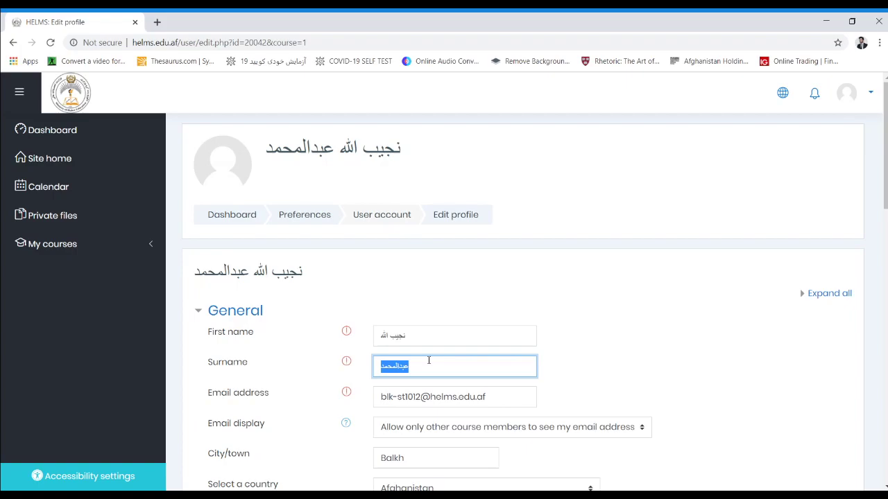
pyautogui.write('ا')
pyautogui.write('ردار')
pyautogui.write('ي')
pyautogui.press('BackSpace')
pyautogui.write('ي')
pyautogui.scroll(-10, 520, 298)
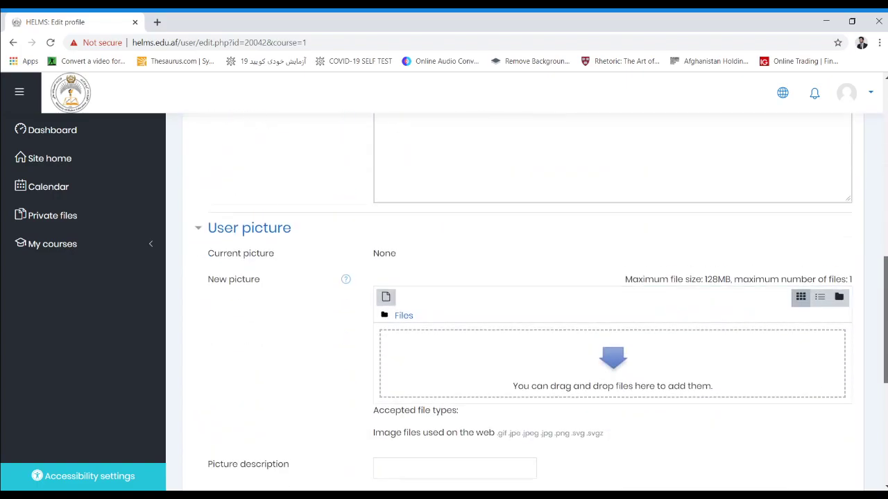
pyautogui.scroll(-1, 520, 298)
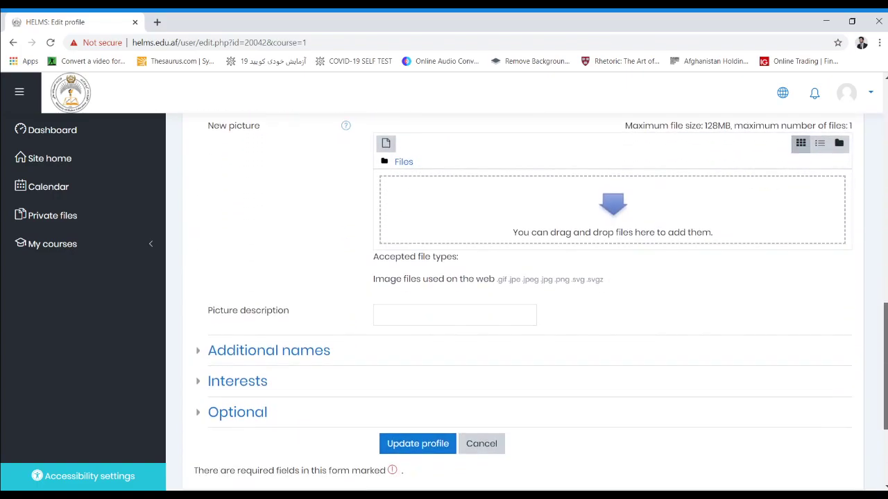
pyautogui.scroll(-1, 507, 372)
pyautogui.click(403, 417)
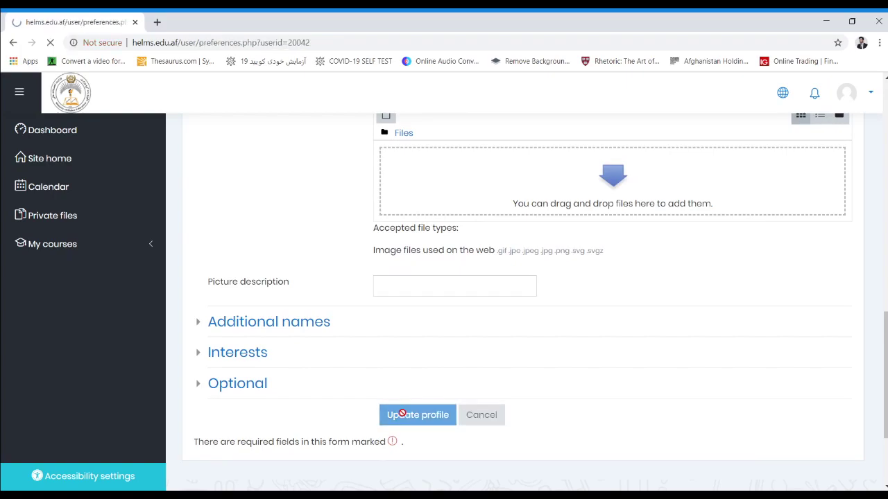